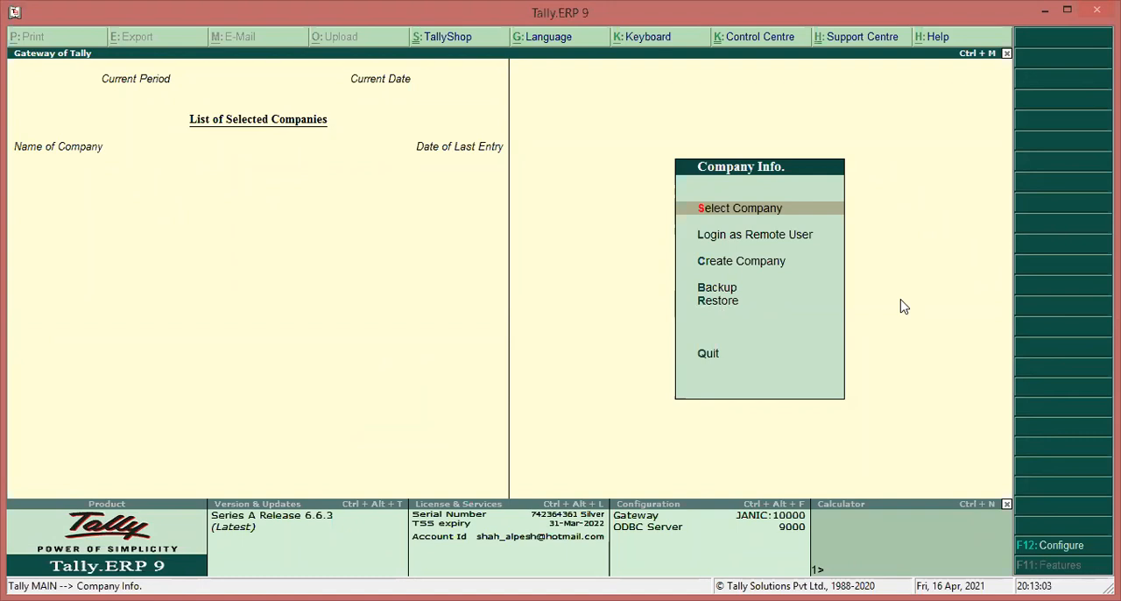
Start creating a new company in the D:\STUDENTS directory and name it Batch 8pm-9pm
key("Down")
key("Down")
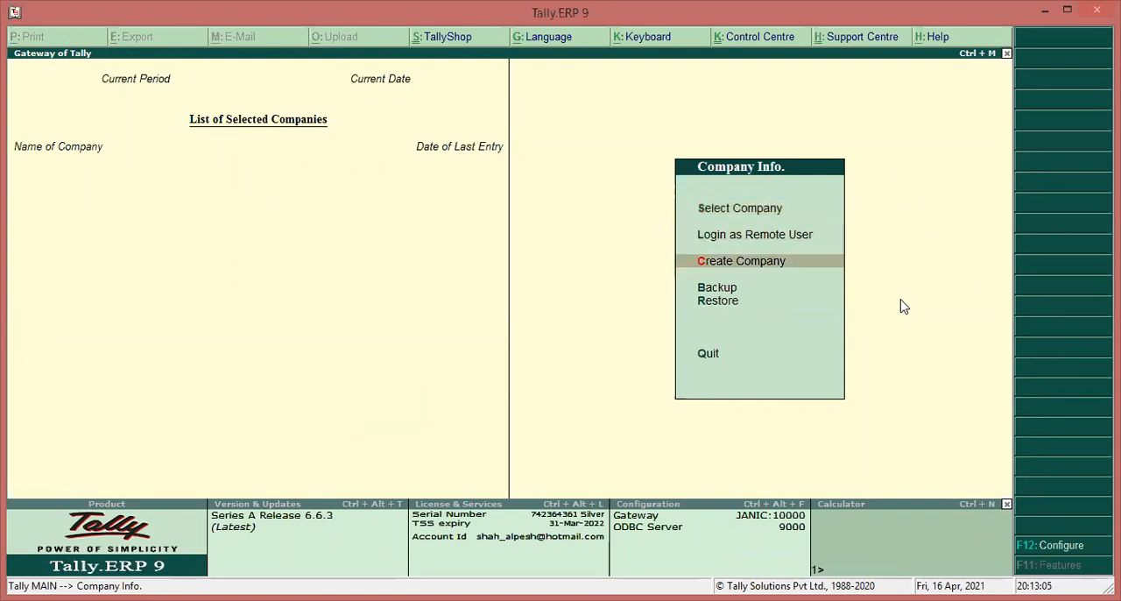
key("Return")
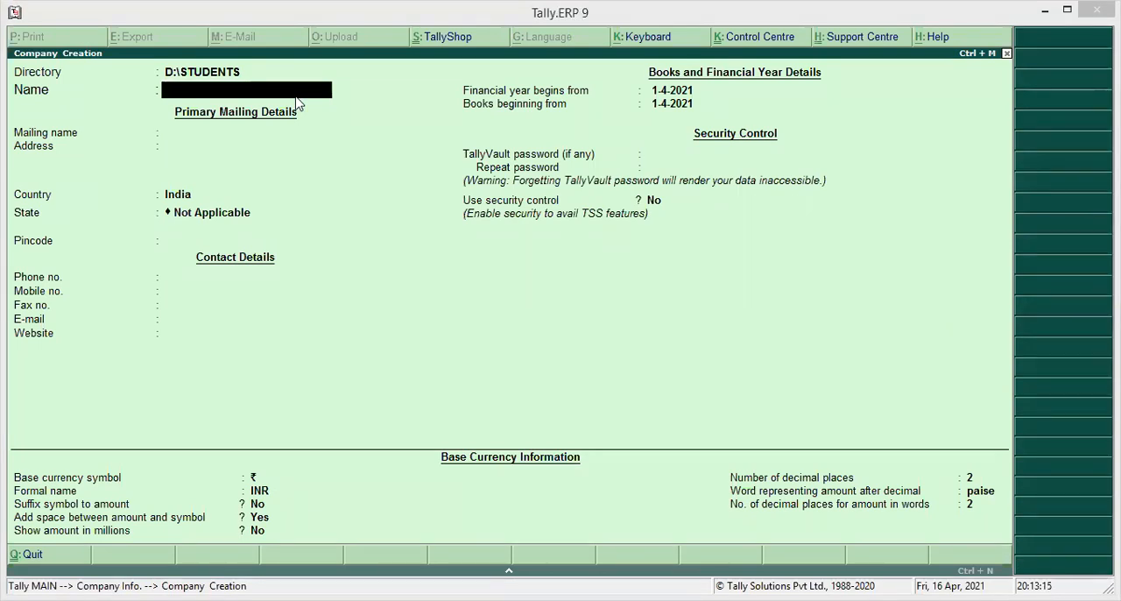
key("BackSpace")
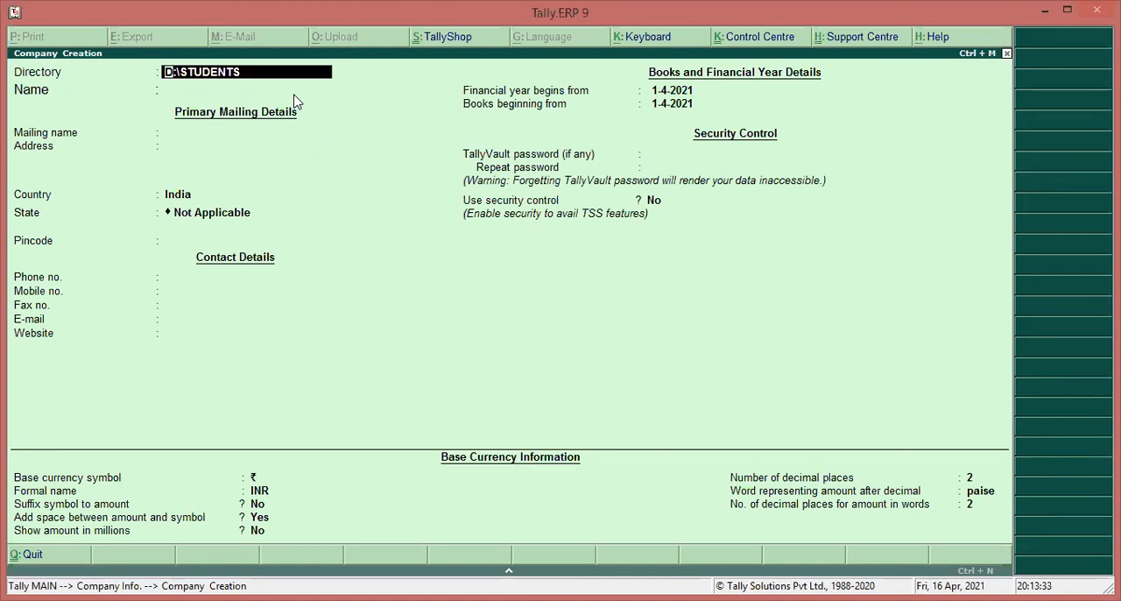
key("Return")
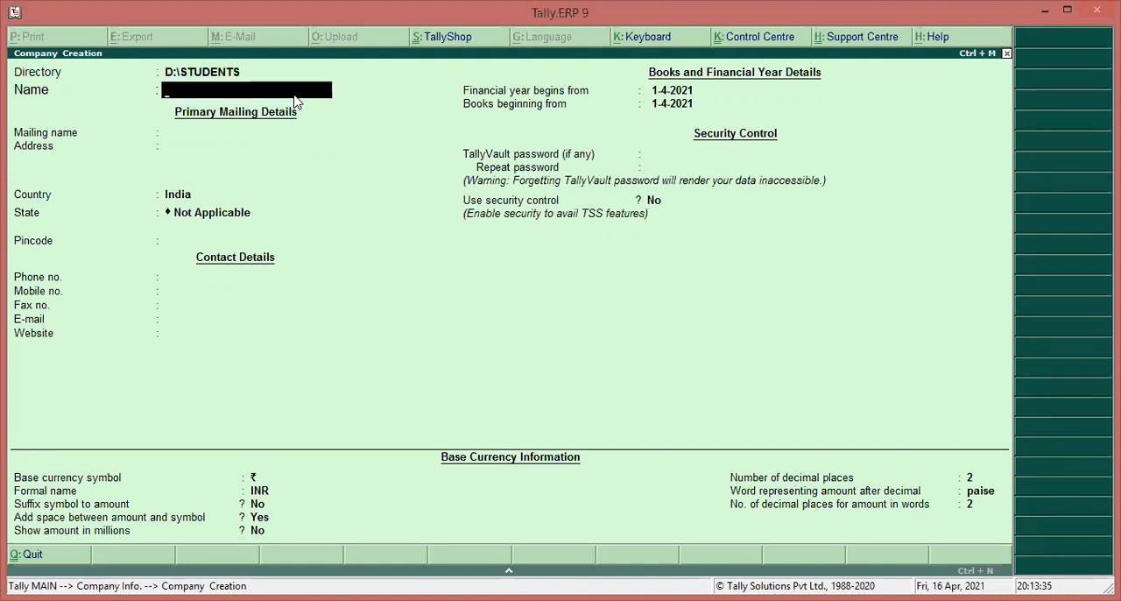
type("Batch 8pm-9pm")
key("Return")
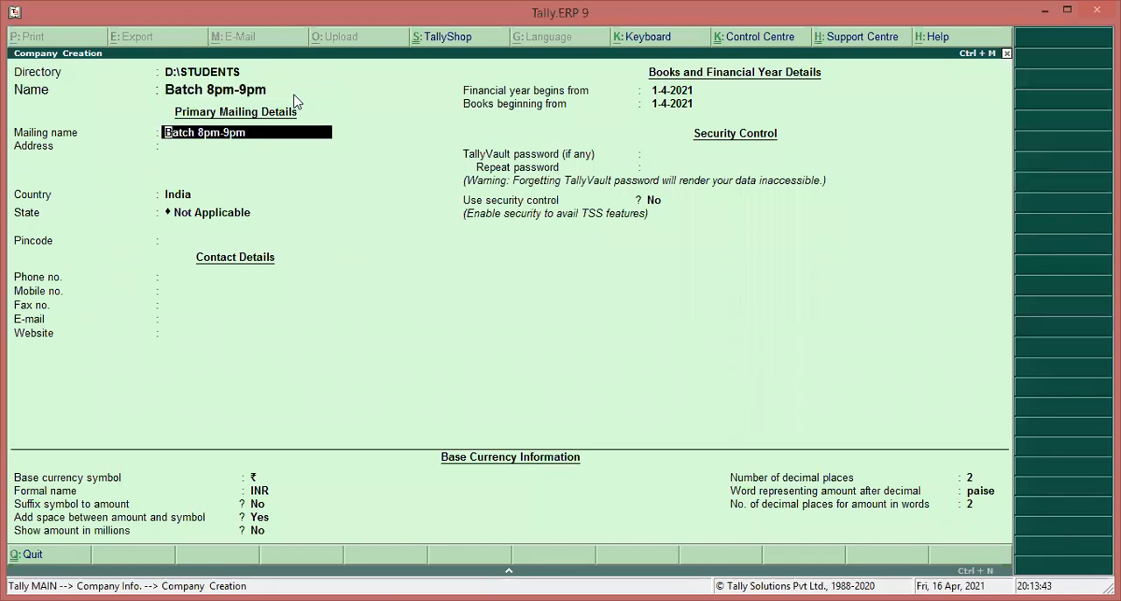
Keep the company name as the mailing name and fill in the company's address lines, leaving unused lines blank
key("Return")
type("Gregaon West")
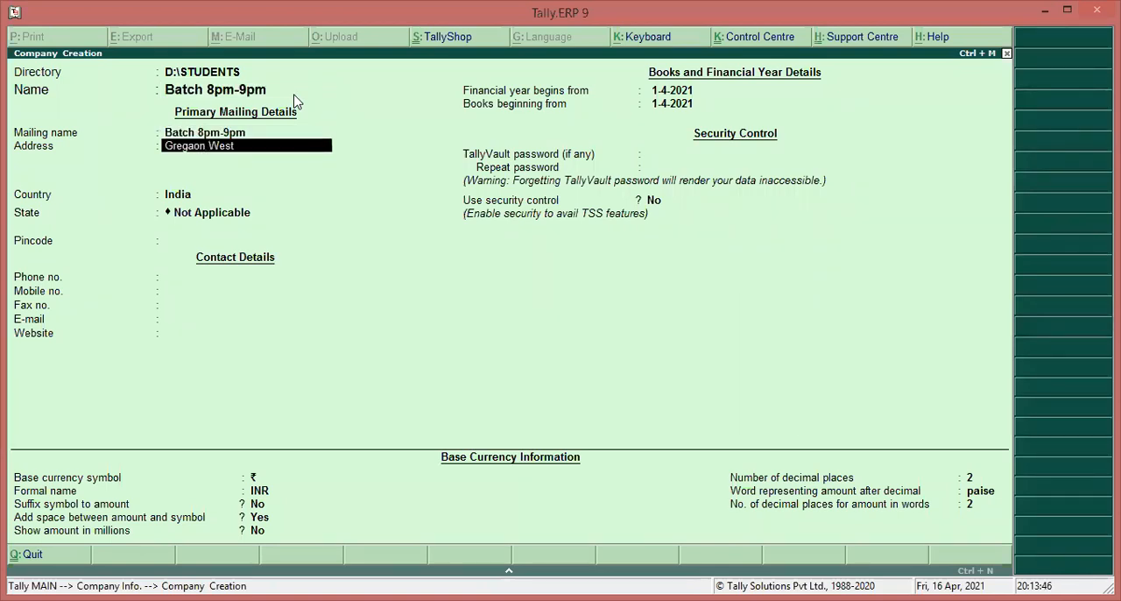
key("Return")
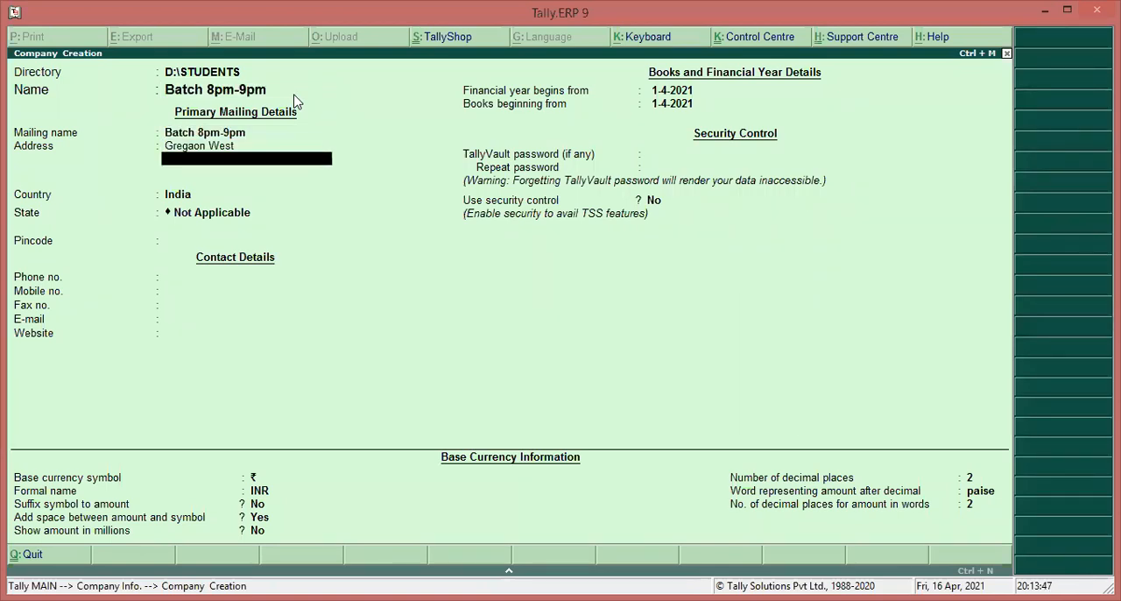
type("Mumbai")
key("Return")
key("Return")
key("Return")
Keep India as the country, set the state to Maharashtra and enter the company's pincode
type("Maha")
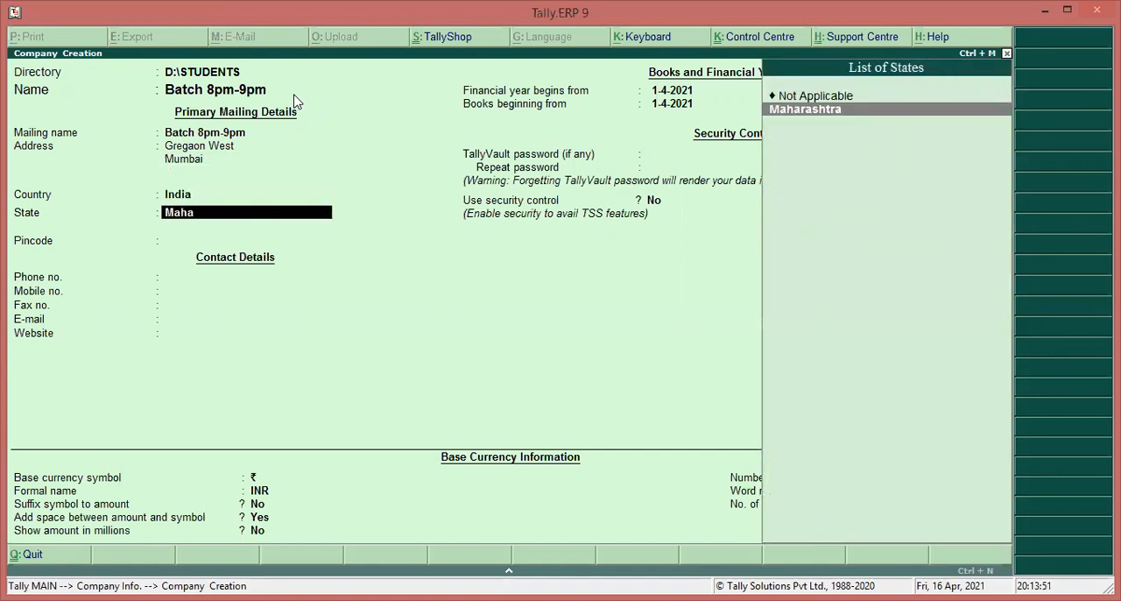
key("Return")
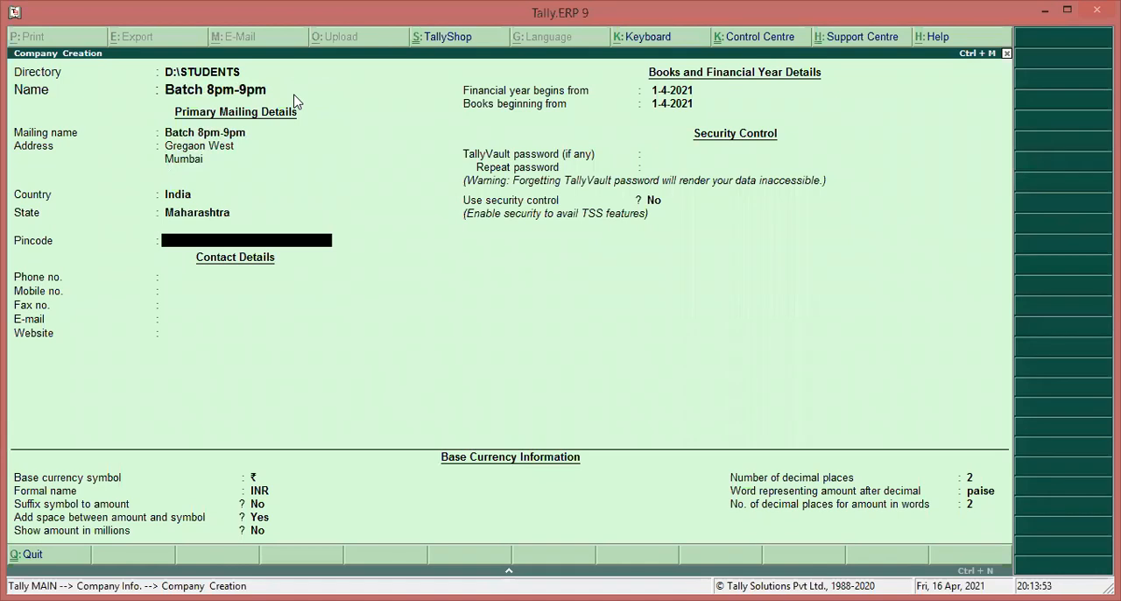
type("400104")
key("Return")
Go back to the list of countries, pick India again and keep the state and pincode
key("BackSpace")
key("BackSpace")
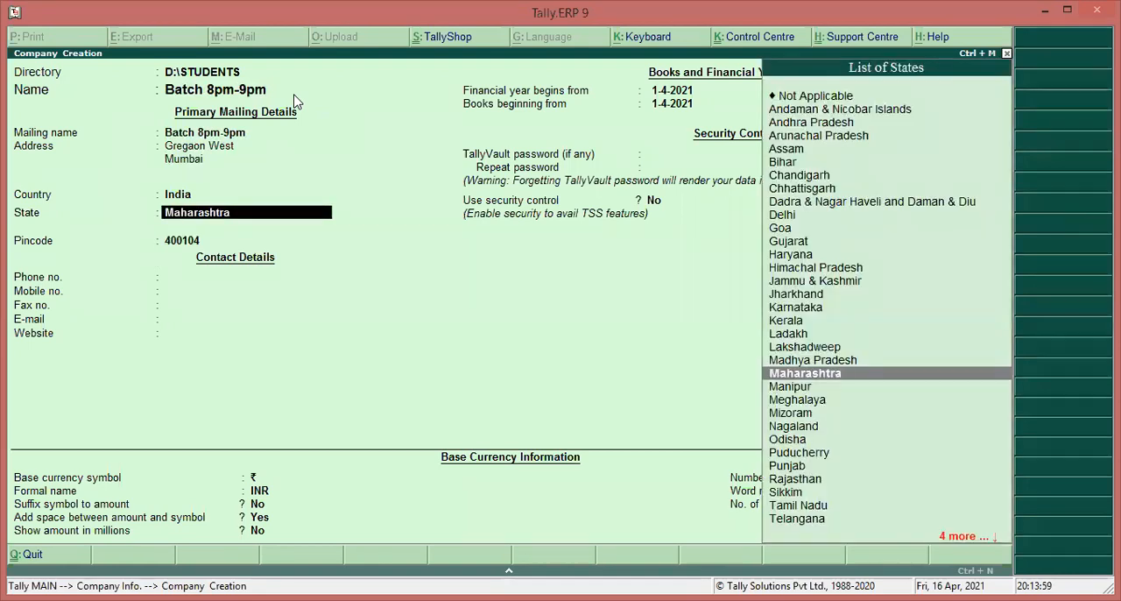
key("BackSpace")
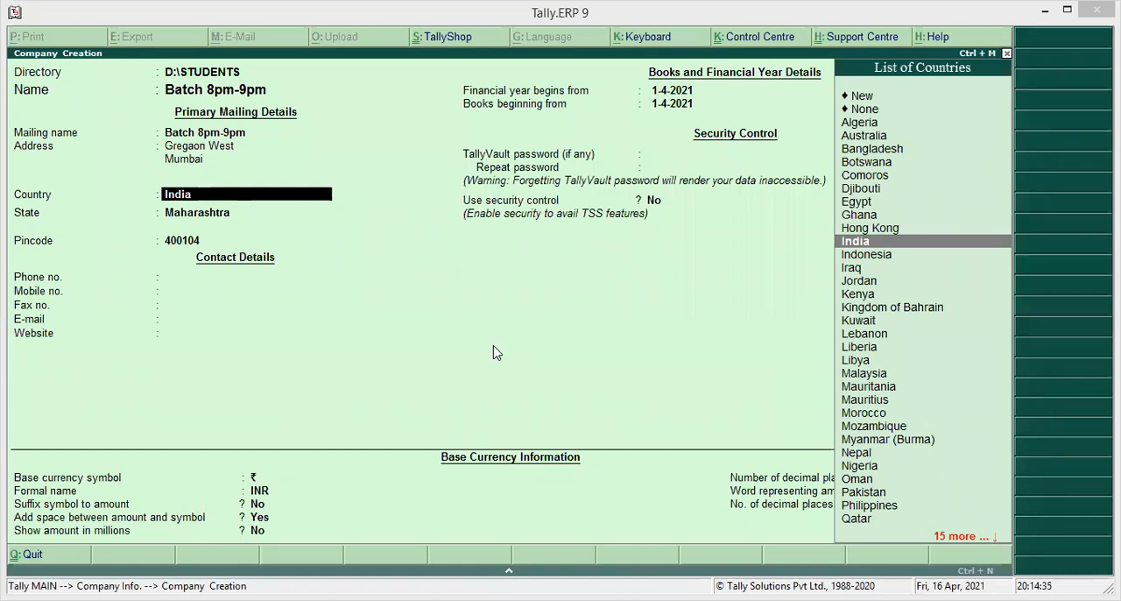
left_click(876, 243)
key("Return")
Leave the phone, mobile, fax, e-mail and website contact details blank
key("Return")
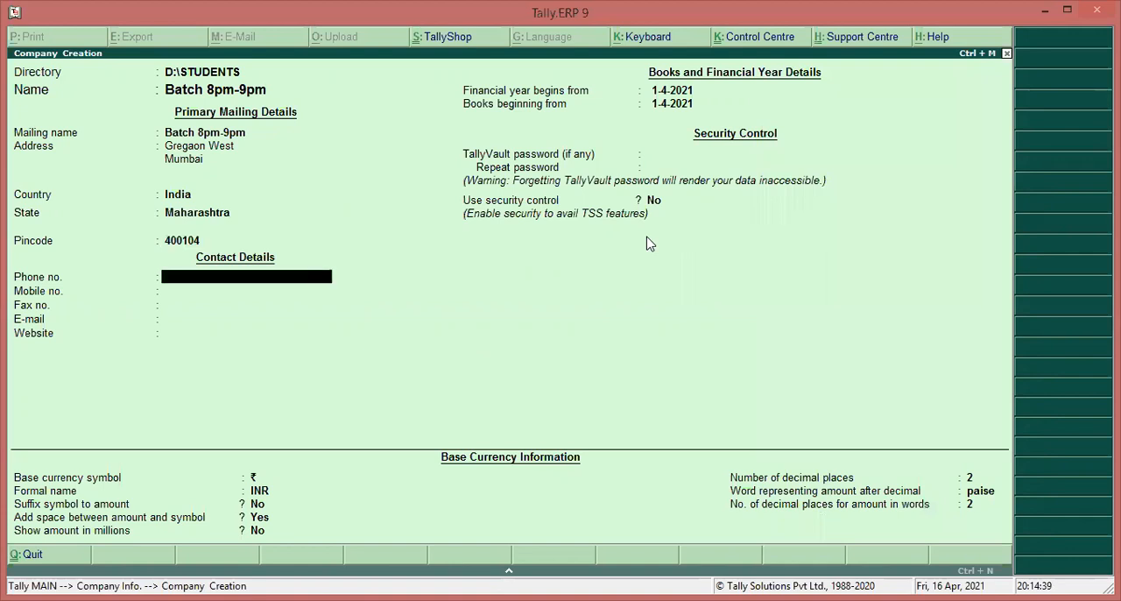
key("Return")
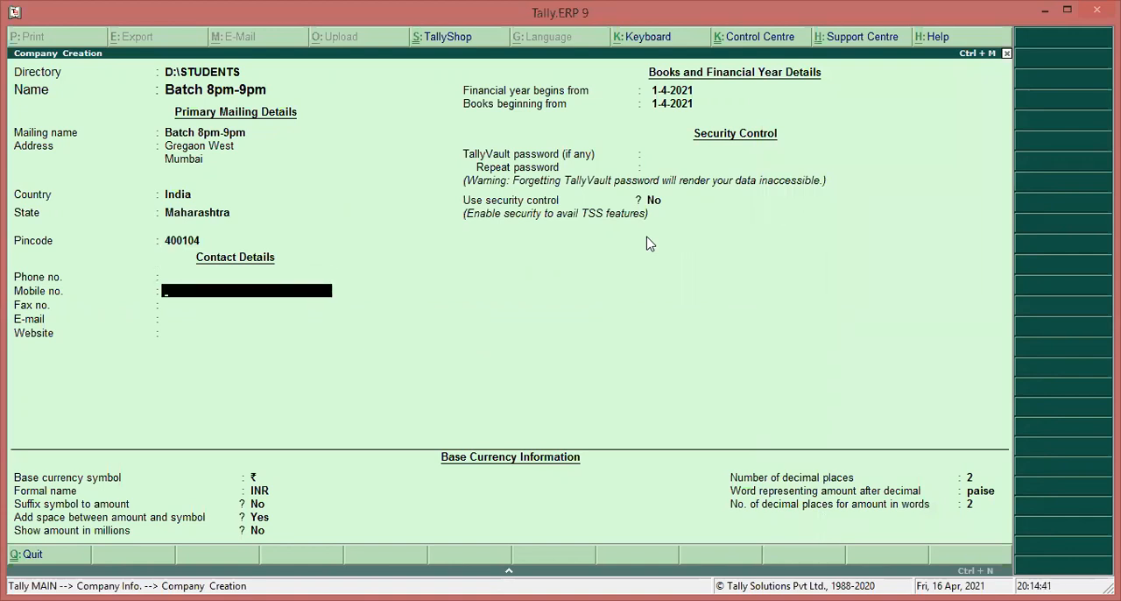
key("Return")
key("Return")
key("Return")
key("Return")
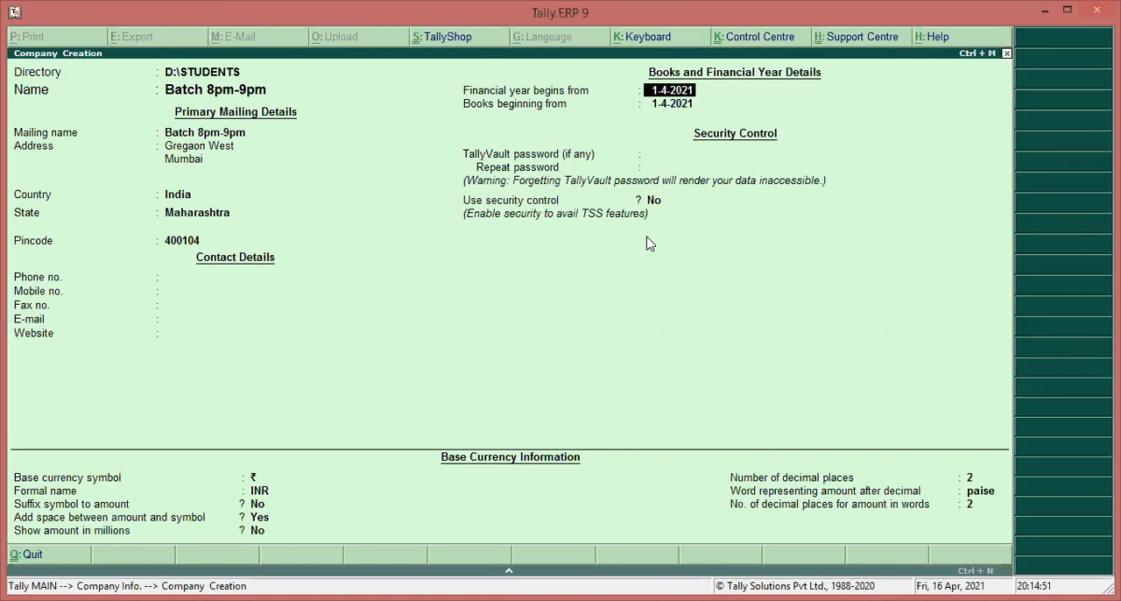
Set the beginning of the financial year to 1-4-2020
key("Return")
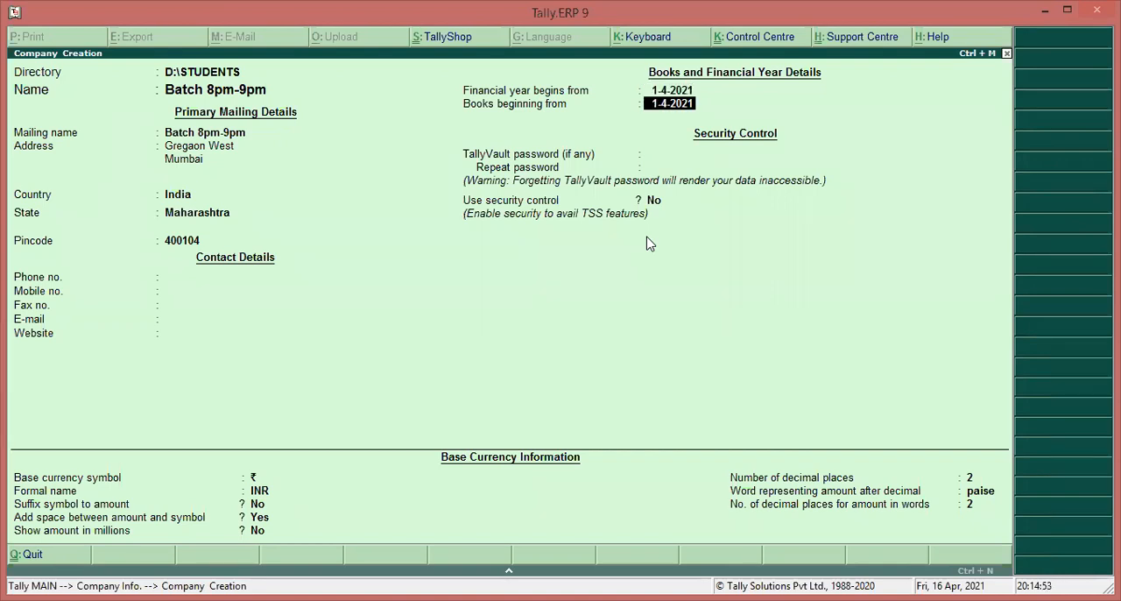
key("BackSpace")
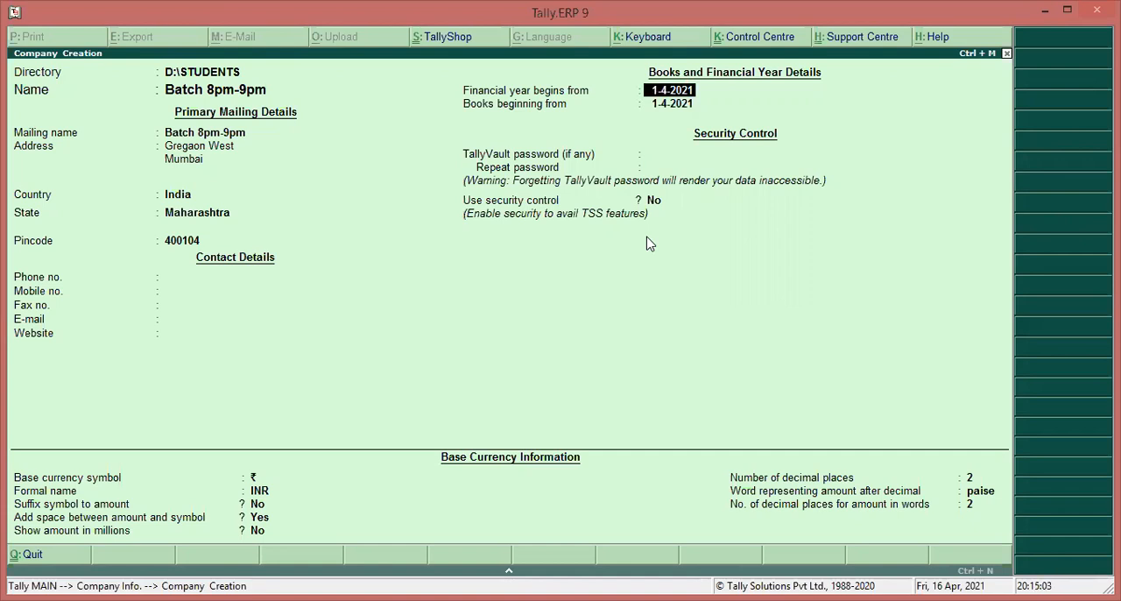
key("Return")
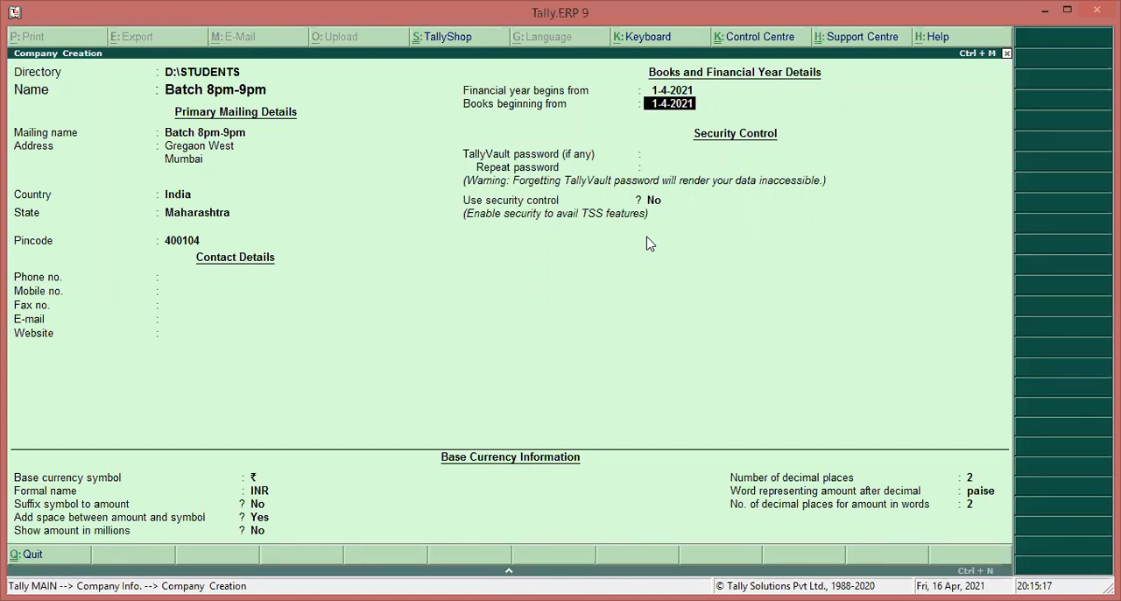
key("Up")
type("1-4-2020")
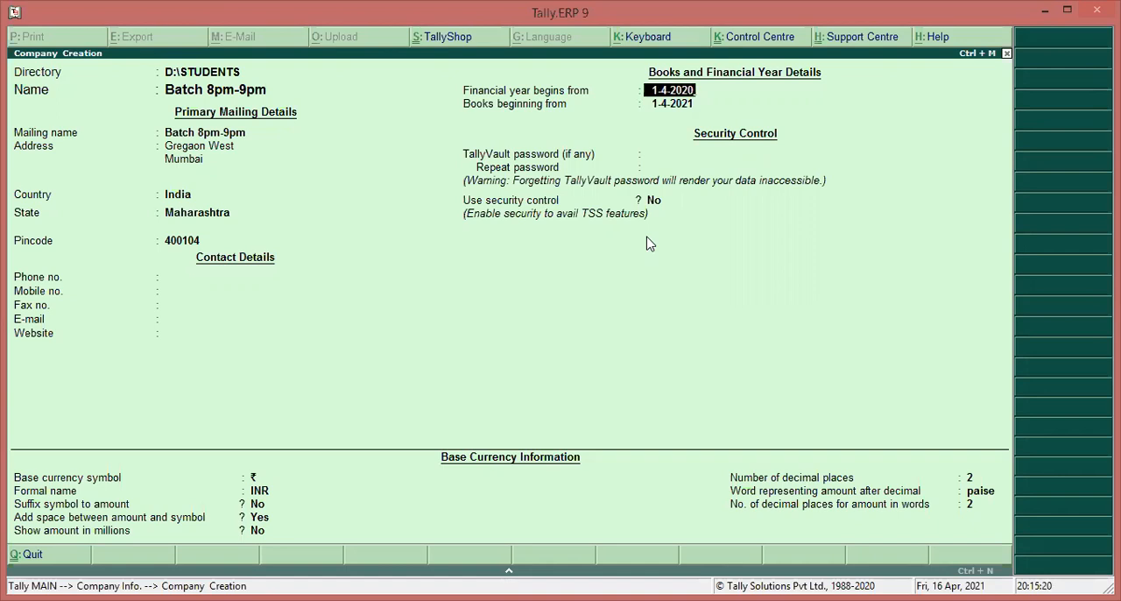
key("Return")
type("1-8-2")
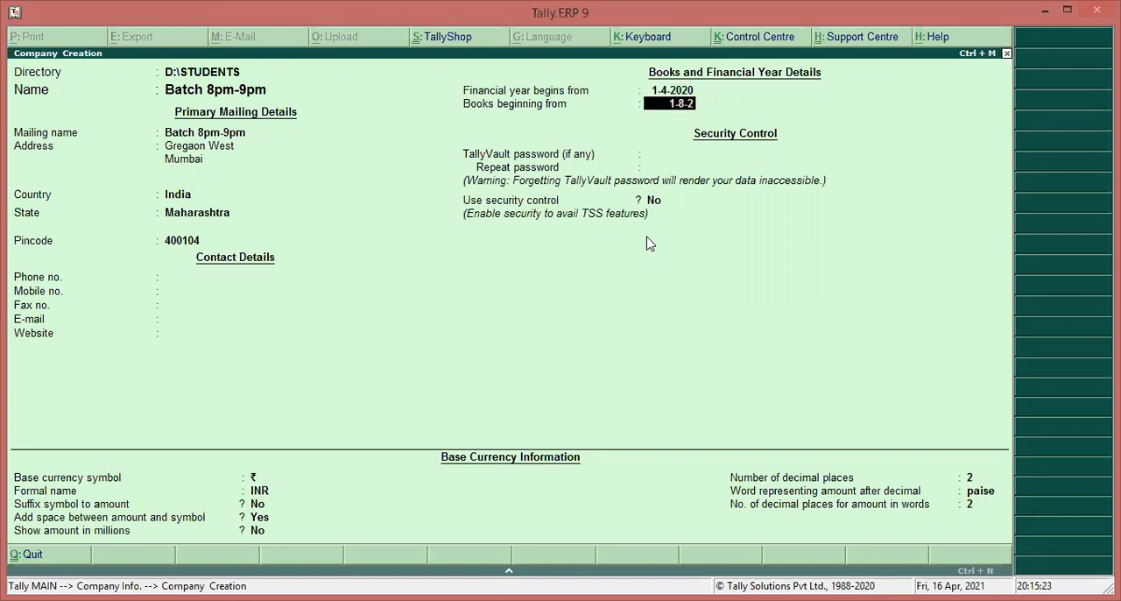
type("020")
key("BackSpace")
key("BackSpace")
key("BackSpace")
key("BackSpace")
key("BackSpace")
key("BackSpace")
key("BackSpace")
key("BackSpace")
key("BackSpace")
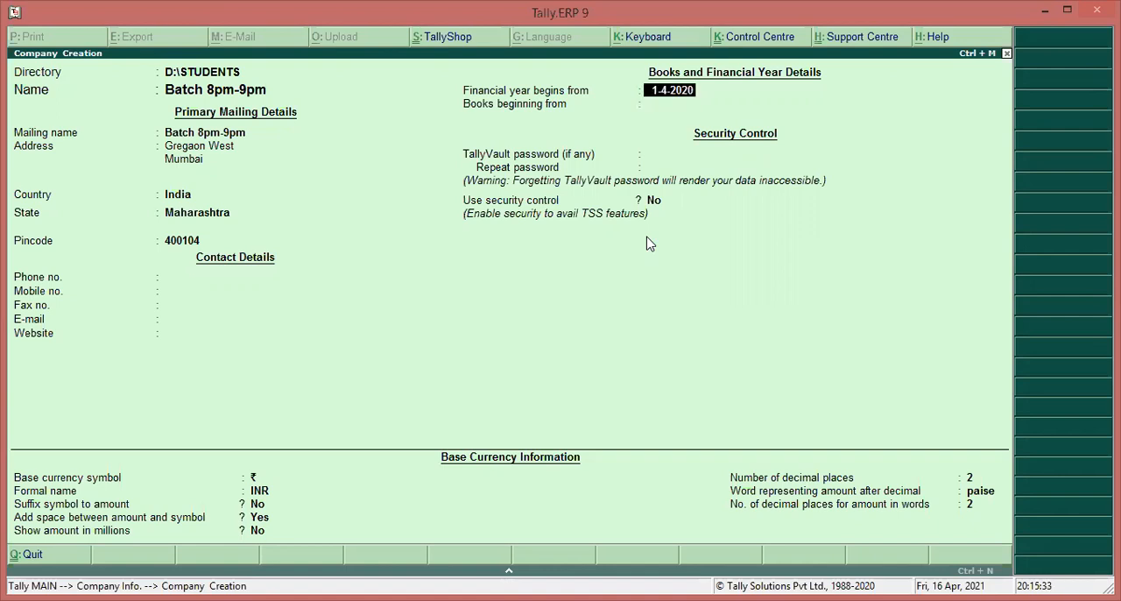
Set the books beginning date to 1-4-2020, leaving the TallyVault password blank and security control at No
key("Return")
type("1-4-2020")
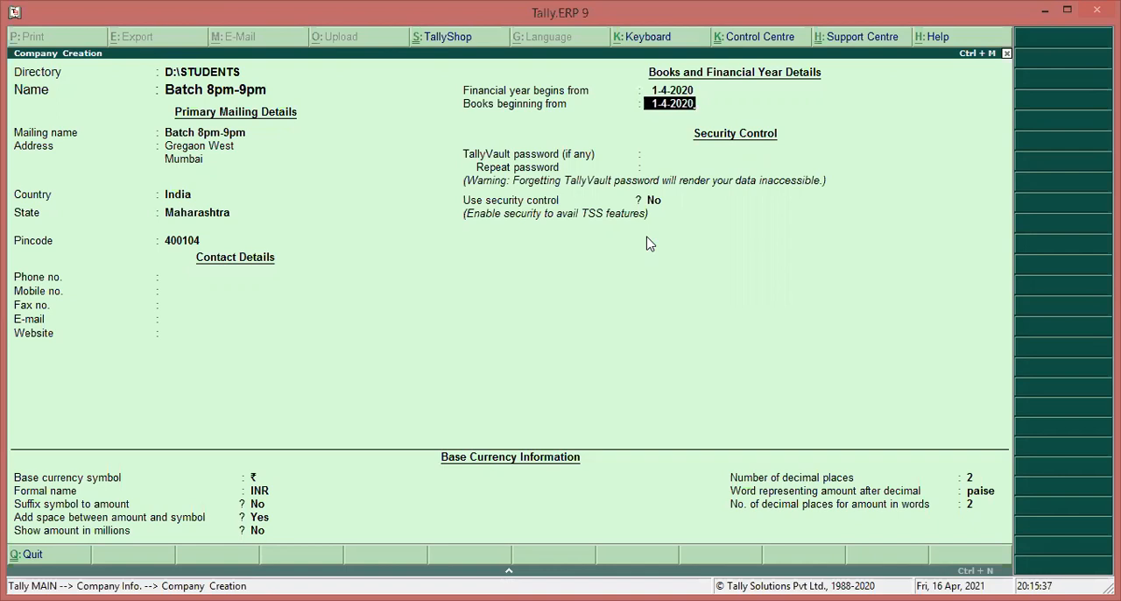
key("Return")
Accept the base currency settings with ₹, INR, 2 decimal places and paise, and save the new company
key("Return")
key("Return")
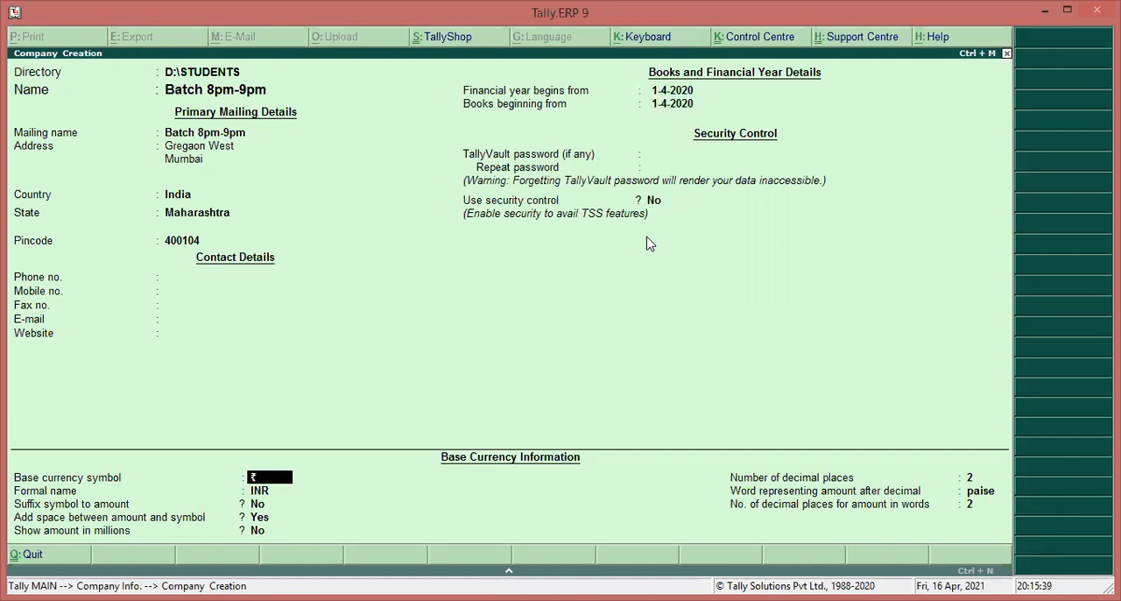
key("Return")
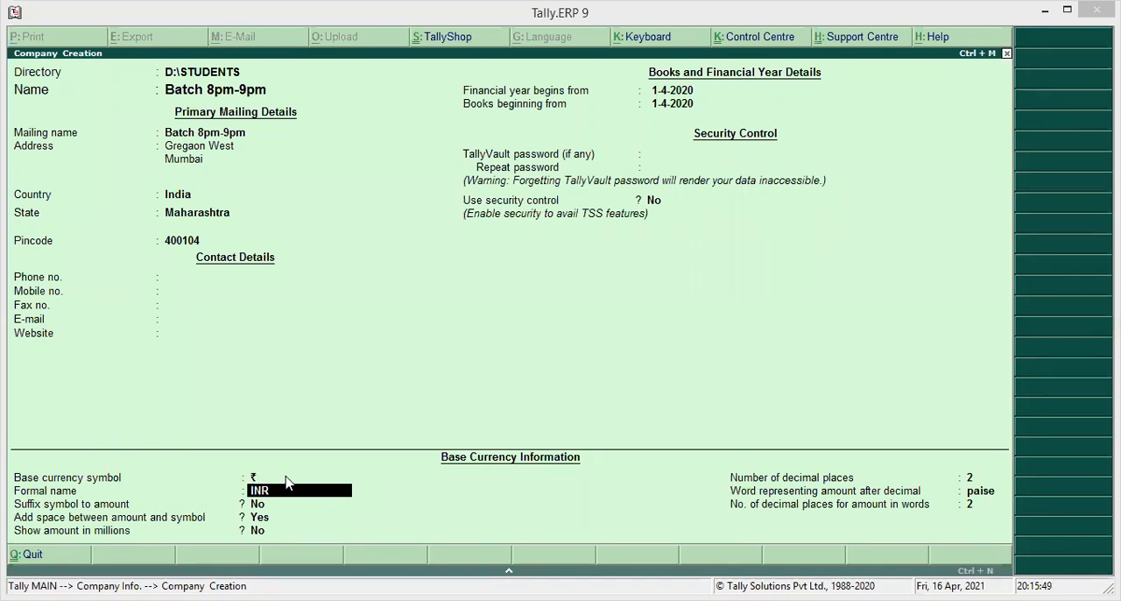
key("ctrl+a")
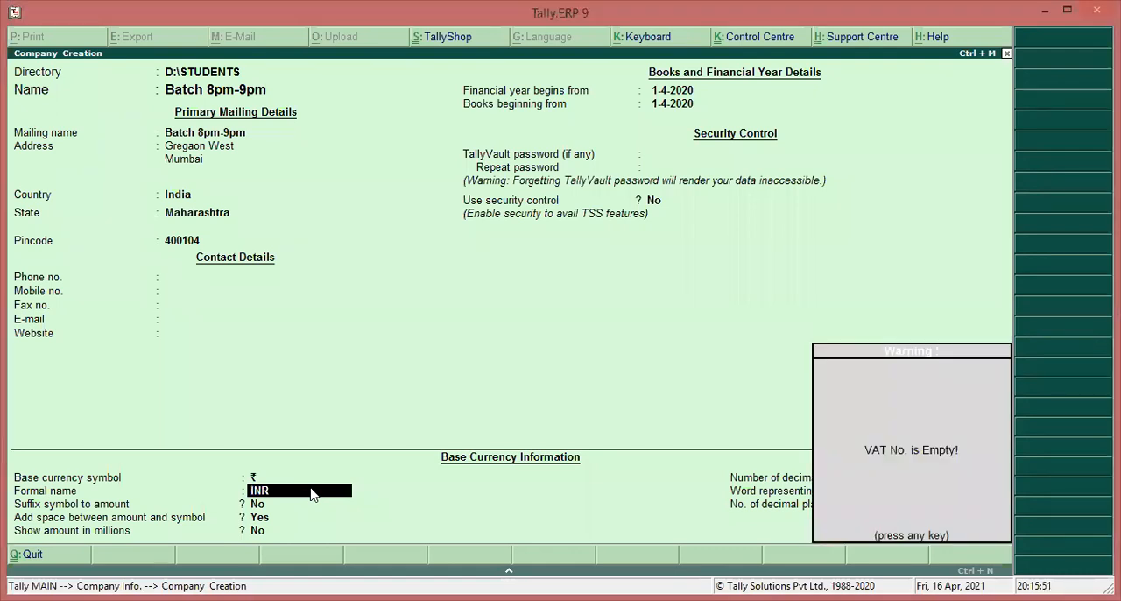
key("Return")
key("Return")
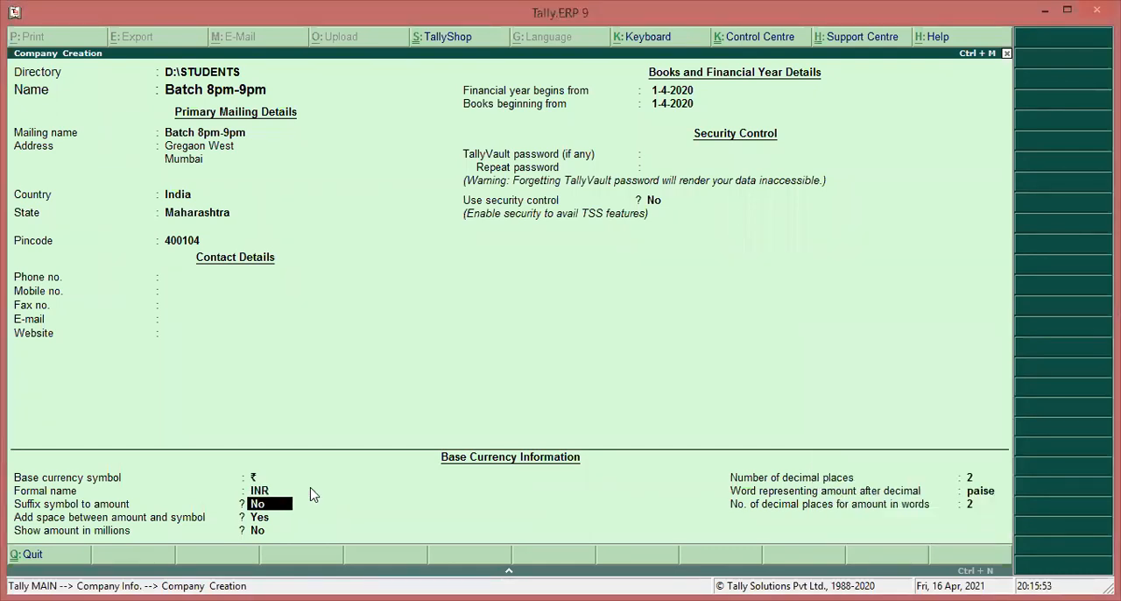
key("Return")
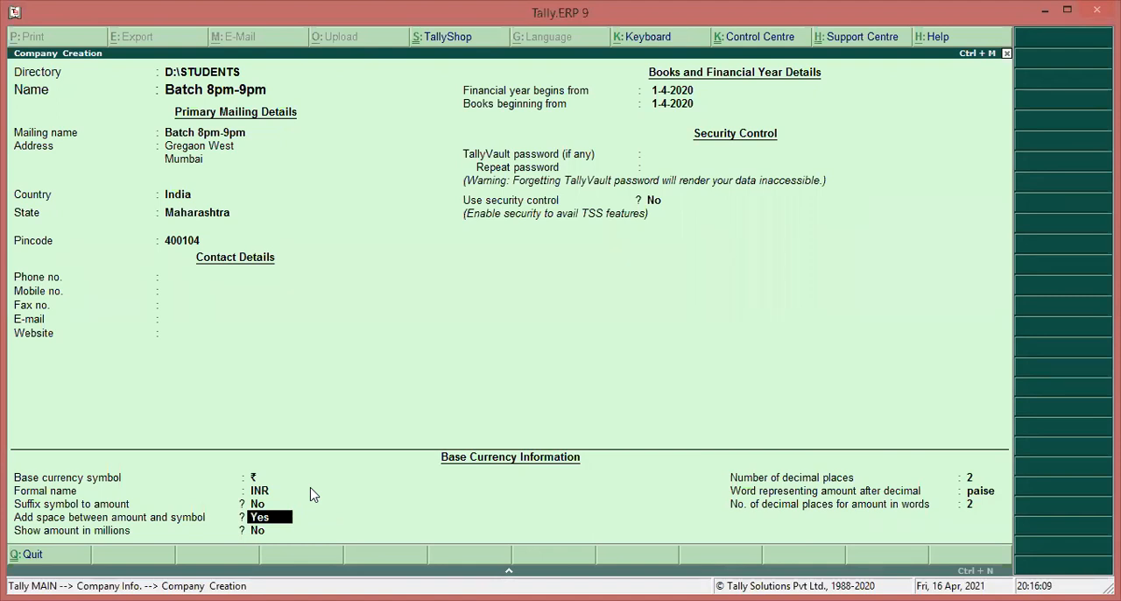
key("Return")
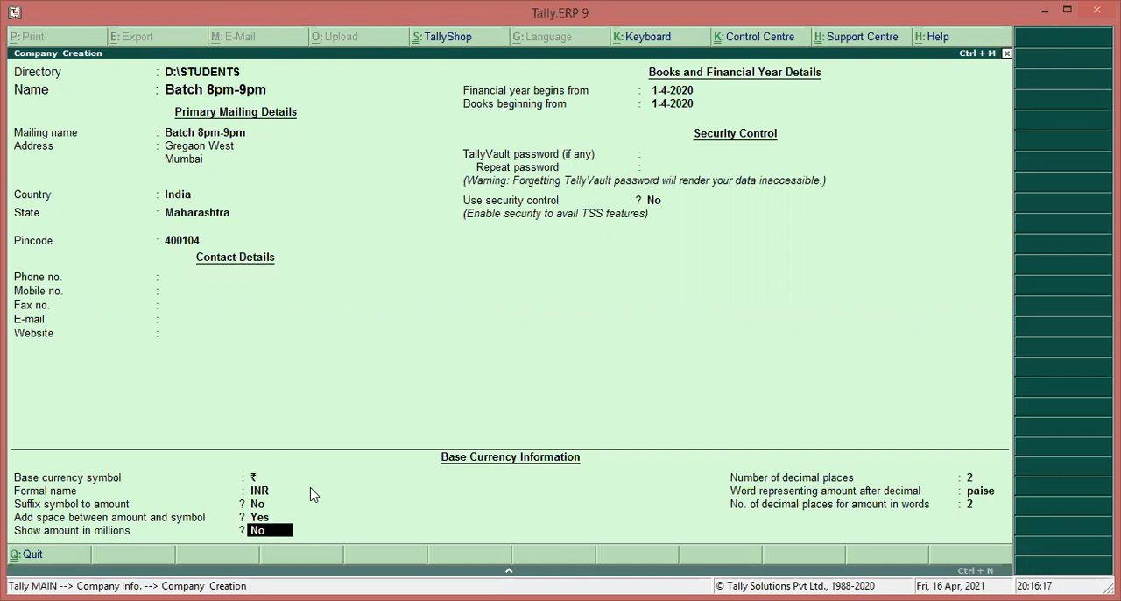
key("Return")
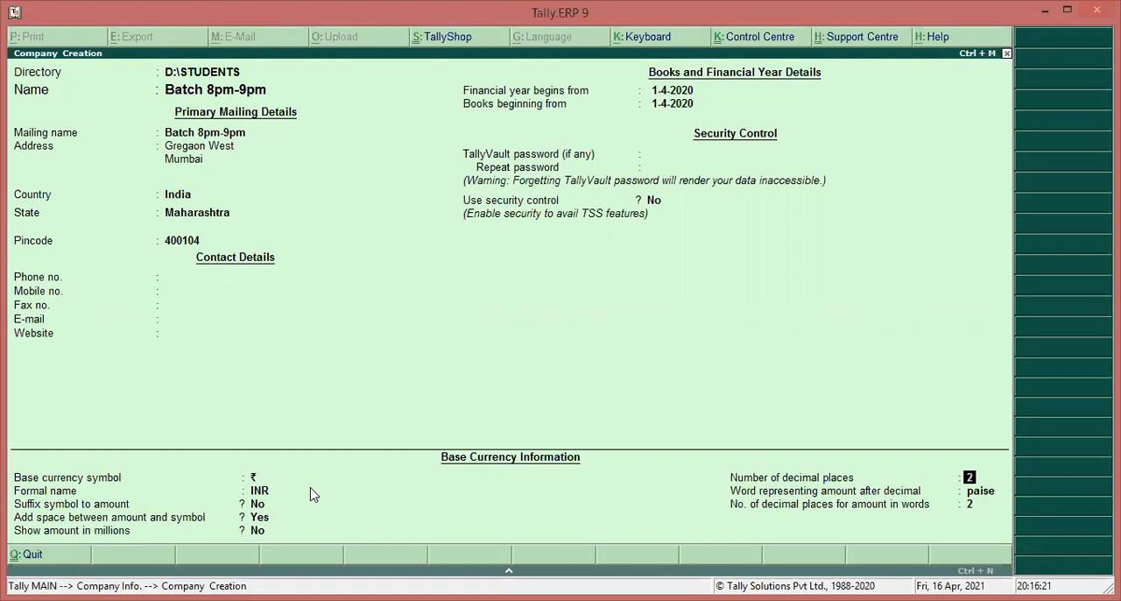
key("Return")
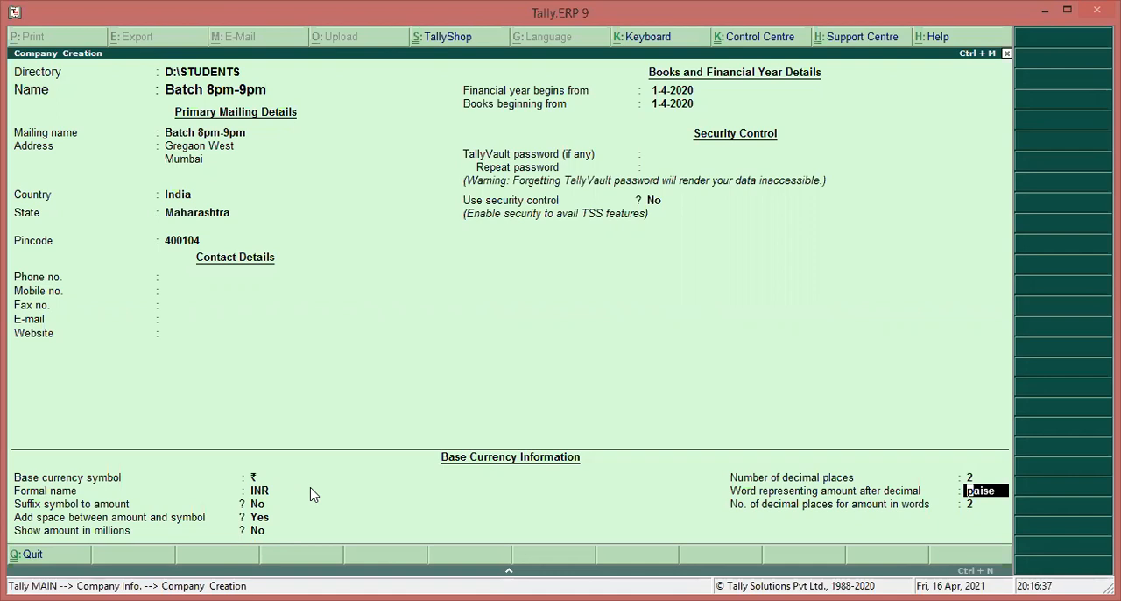
key("Return")
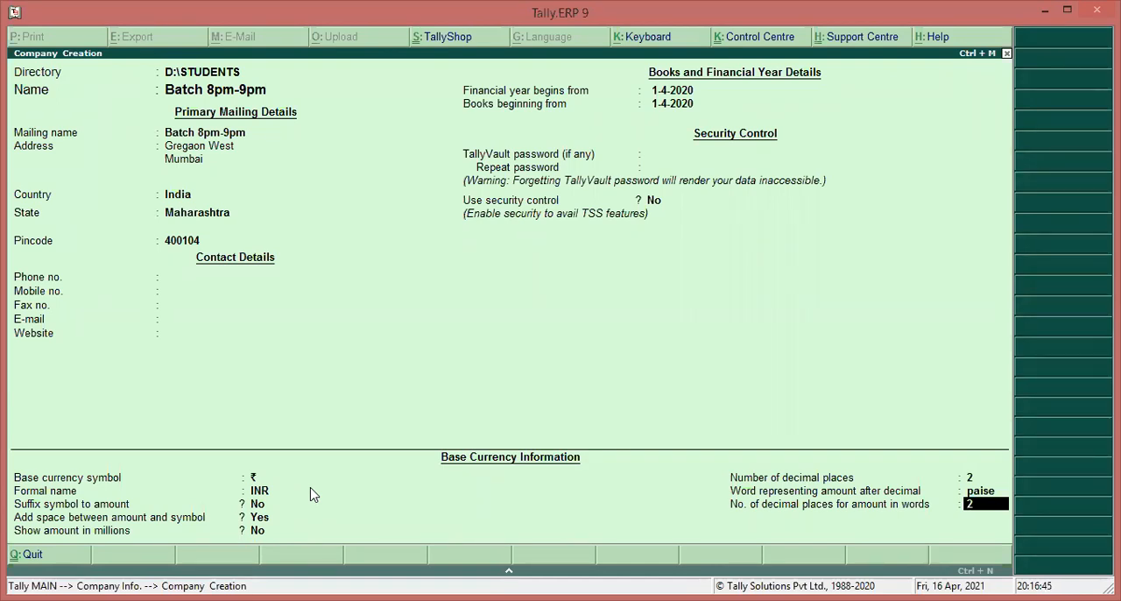
key("Return")
key("Return")
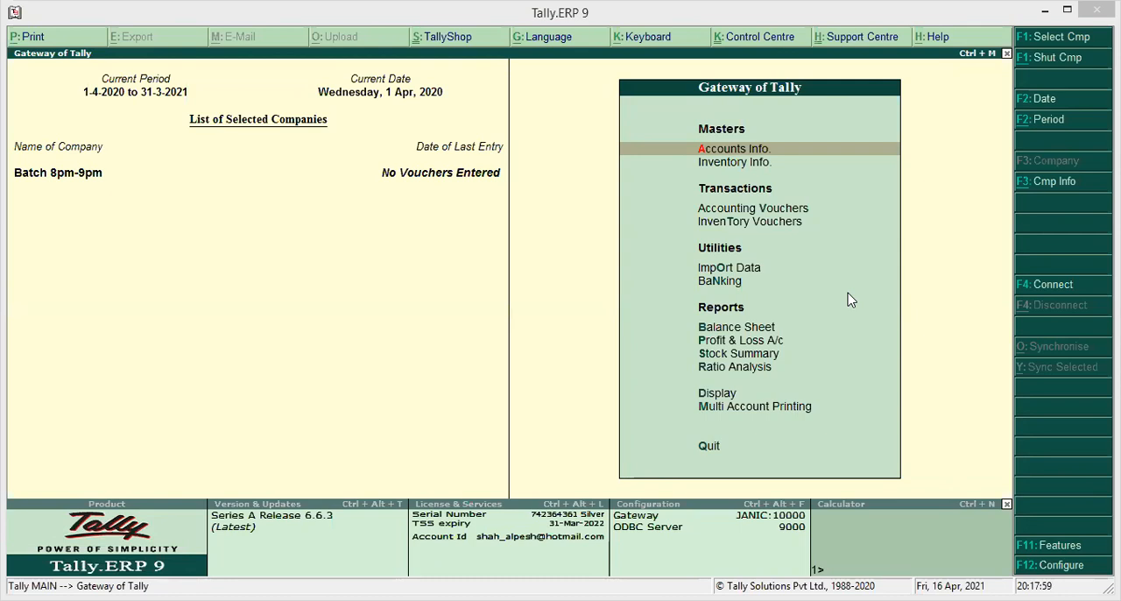
left_click(744, 165)
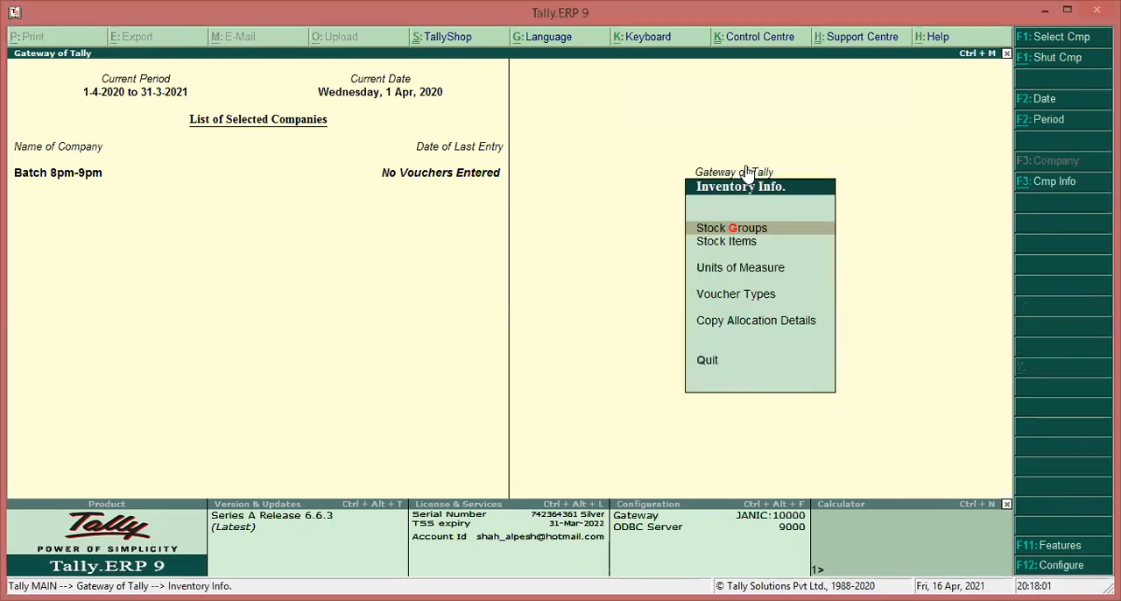
key("Escape")
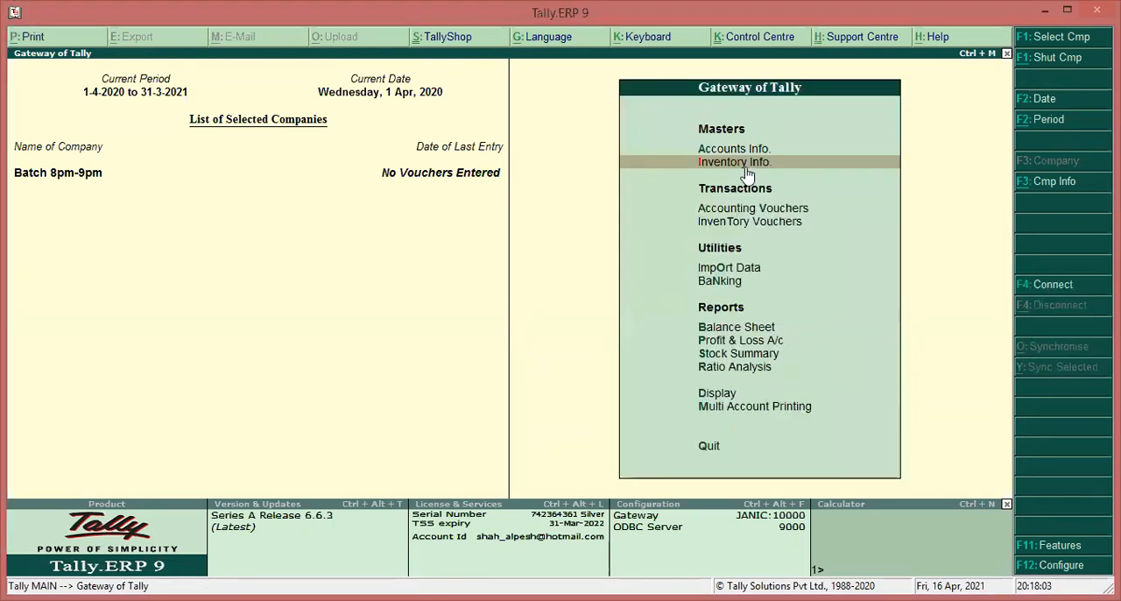
key("Up")
key("Down")
Open the accounting features of the Batch 8pm-9pm company
key("F11")
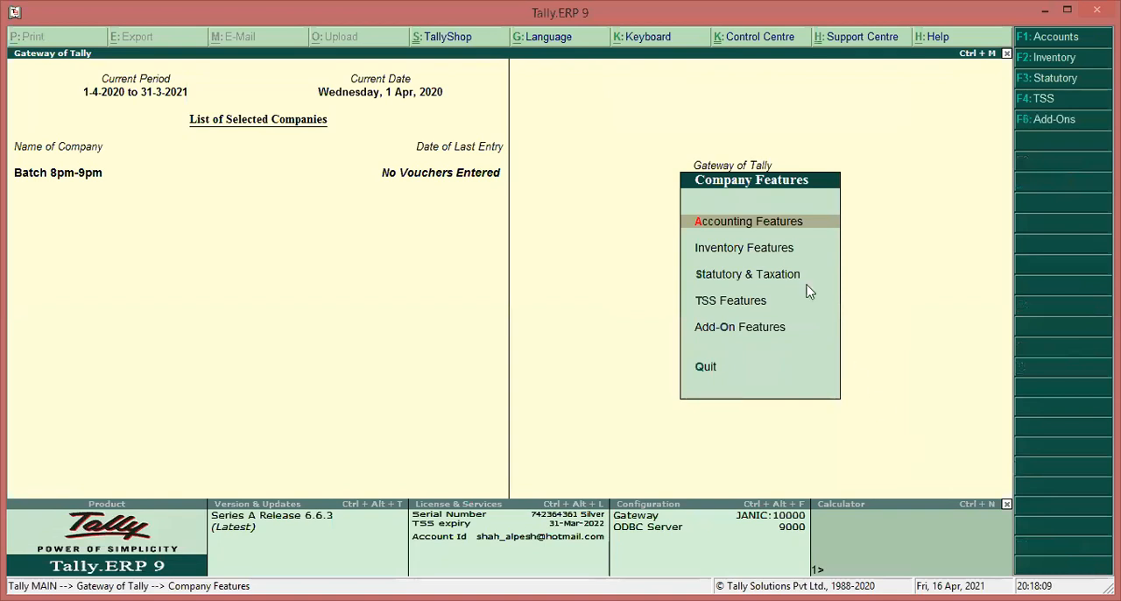
key("Return")
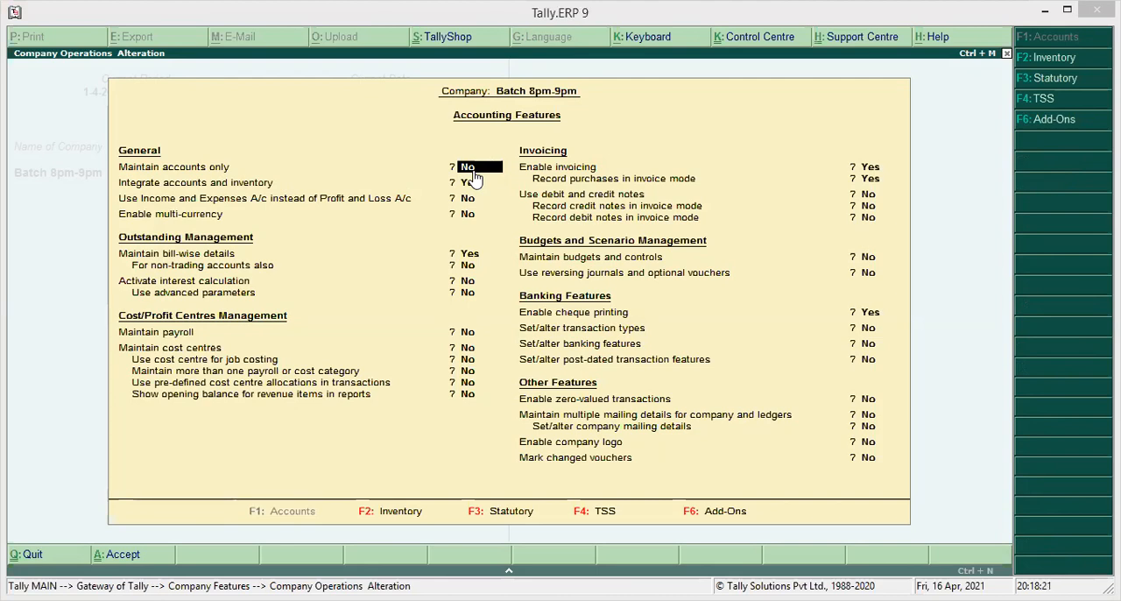
Set Maintain accounts only to Yes in the accounting features and save the change
type("y")
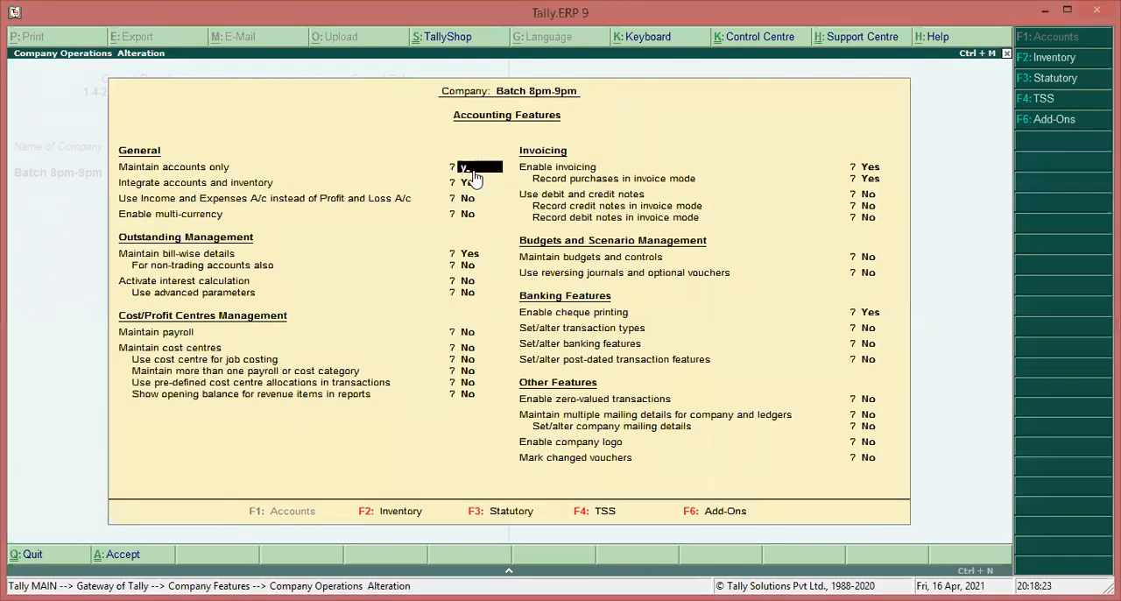
key("Return")
key("Return")
key("Return")
key("Return")
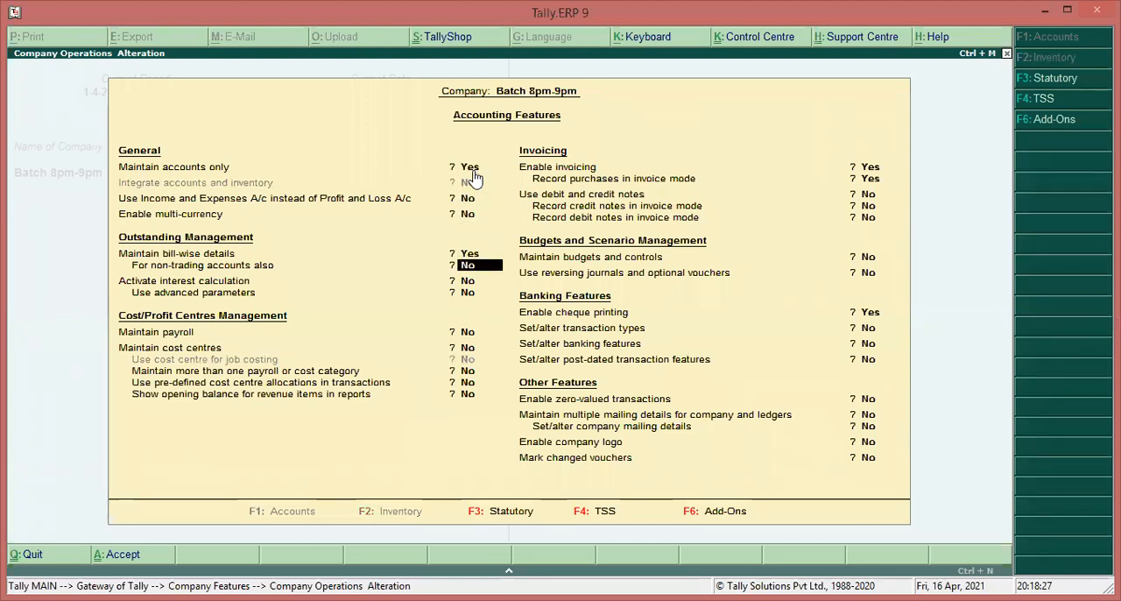
key("ctrl+a")
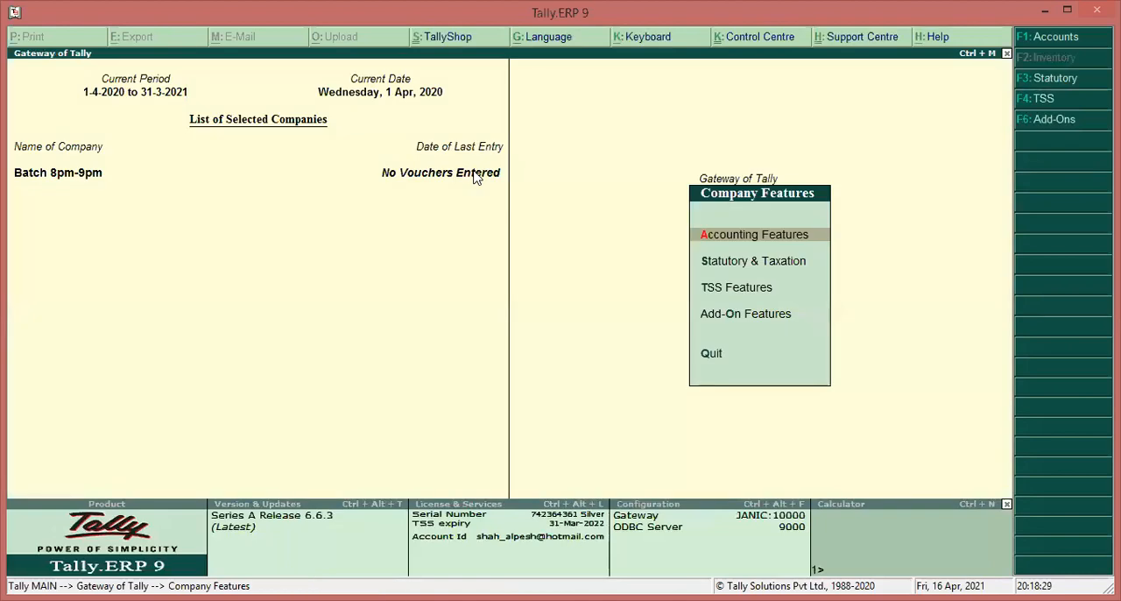
key("Escape")
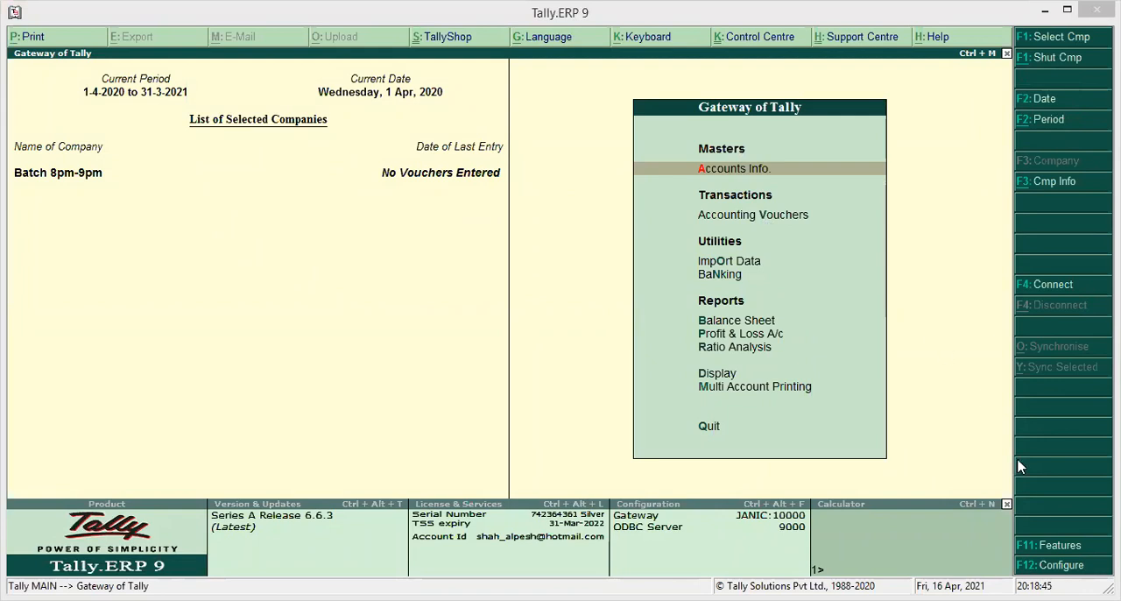
Set Maintain accounts only back to No in the accounting features and return to the Gateway of Tally
key("F11")
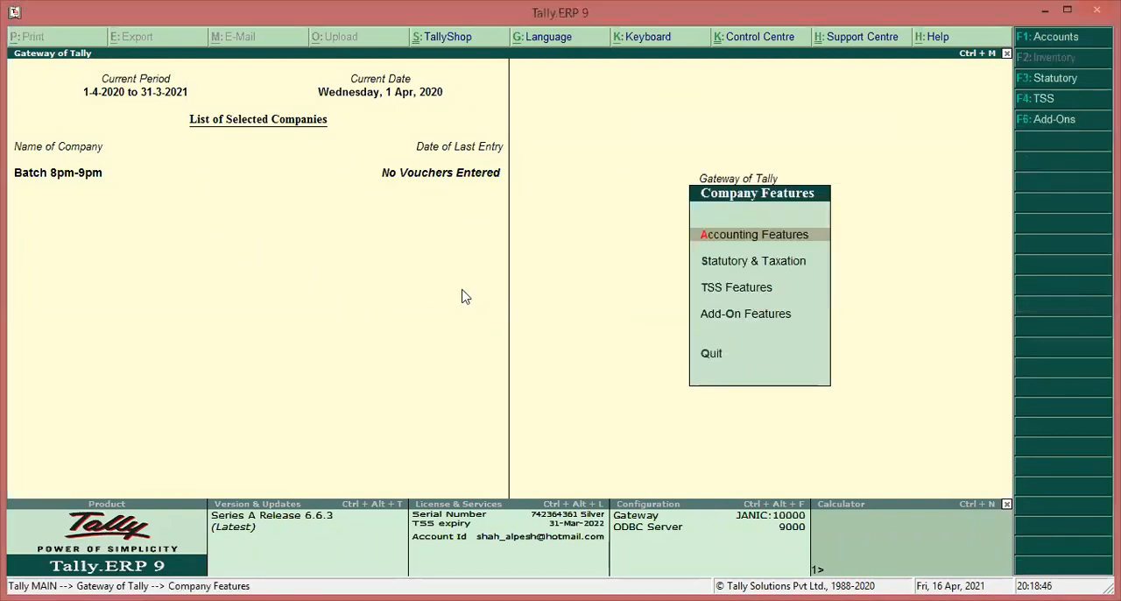
left_click(755, 236)
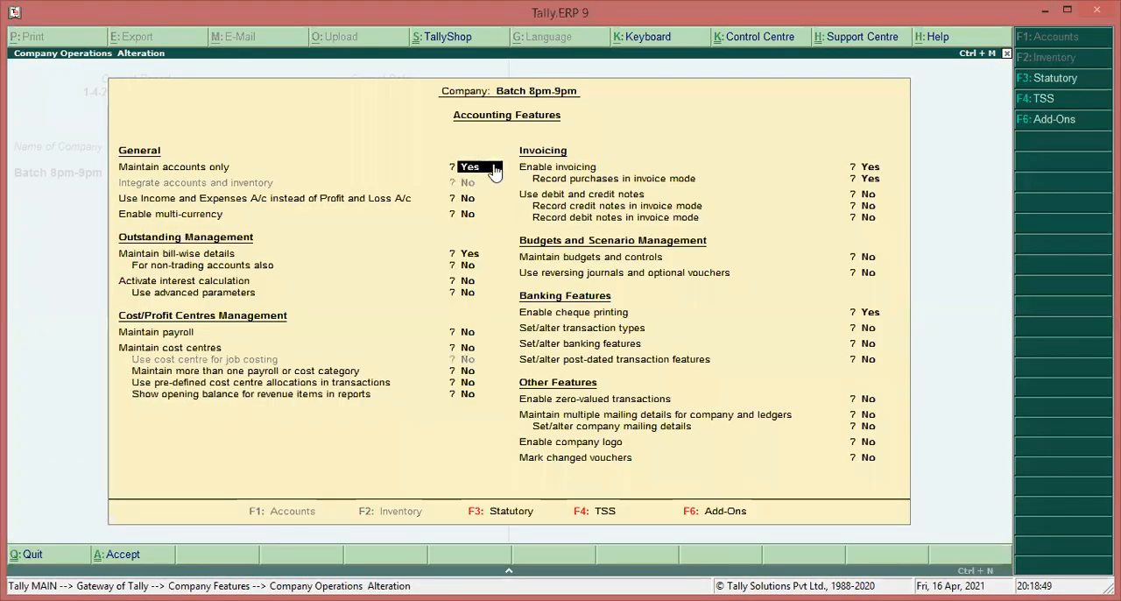
type("n")
key("Return")
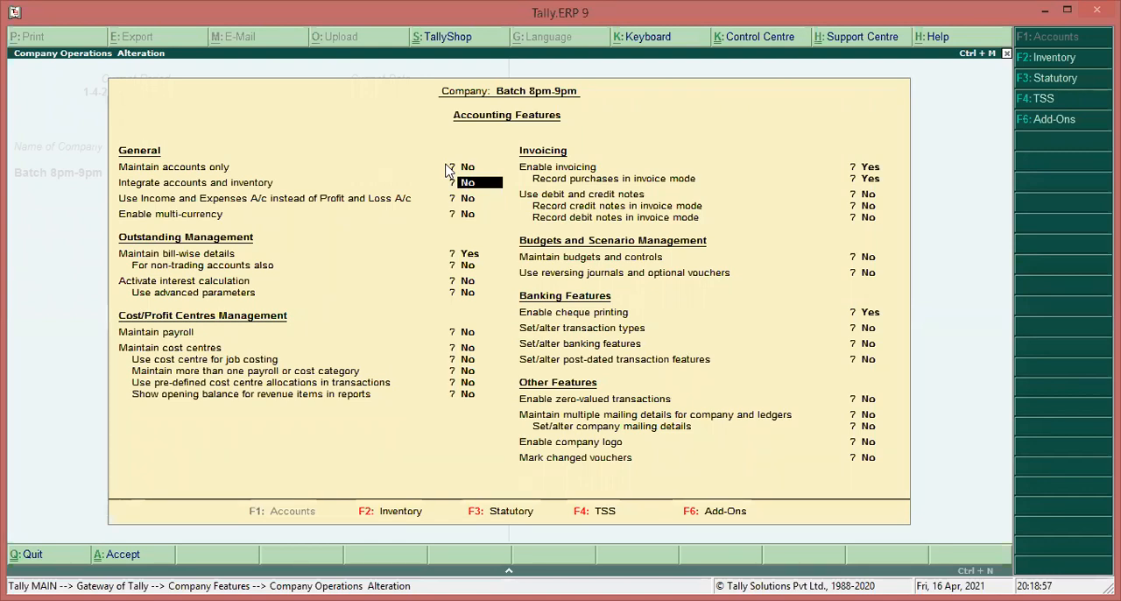
key("Escape")
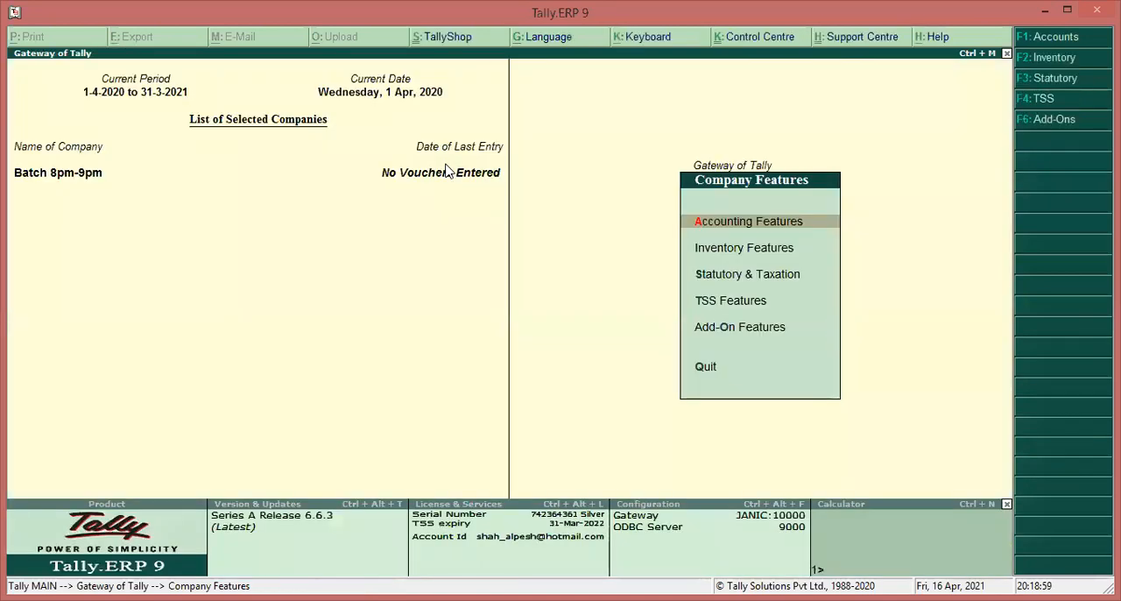
key("Escape")
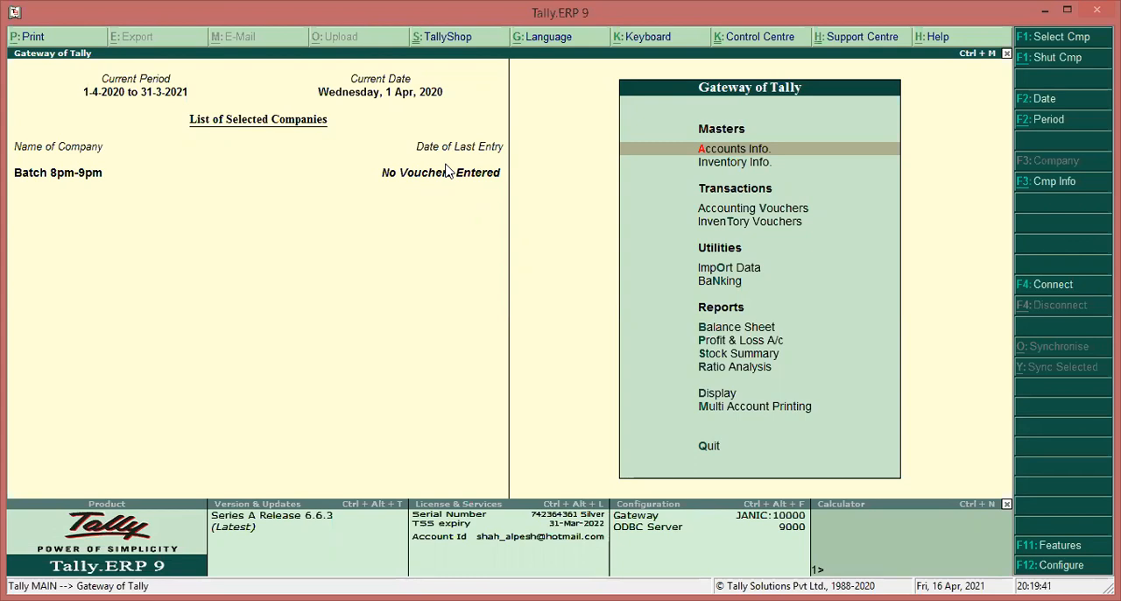
View the blank payment voucher in accounting voucher creation and leave it without an entry
key("Down")
key("Down")
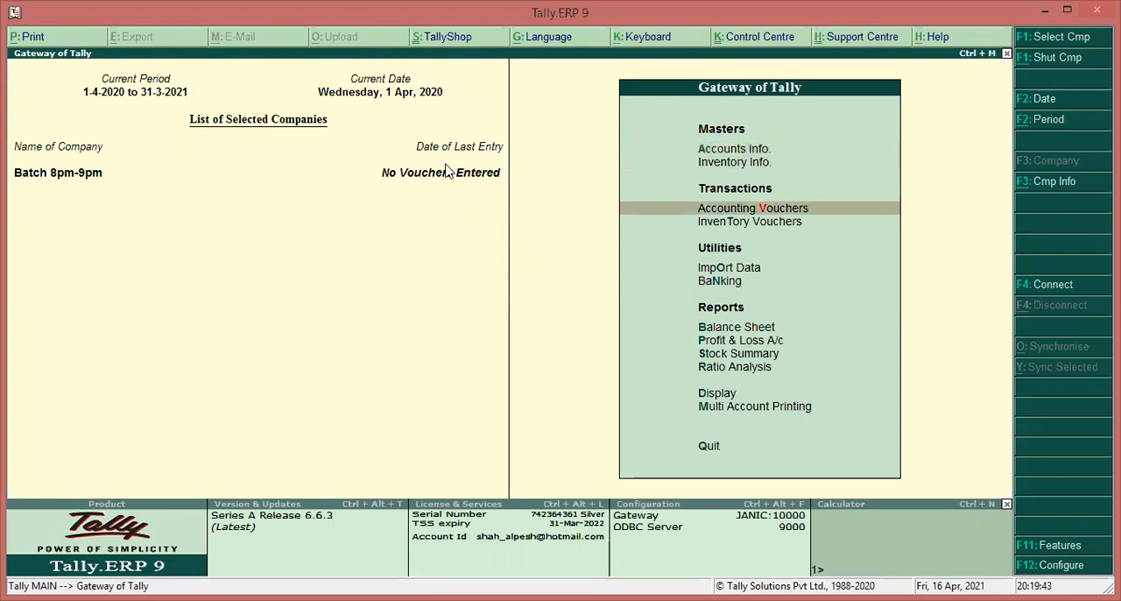
key("Return")
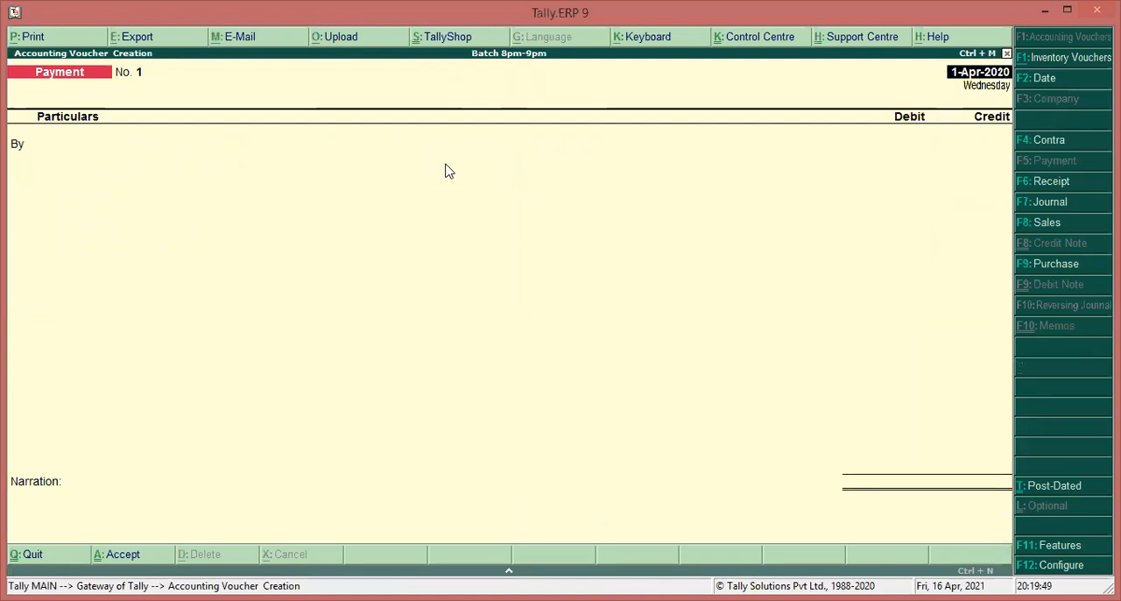
key("Escape")
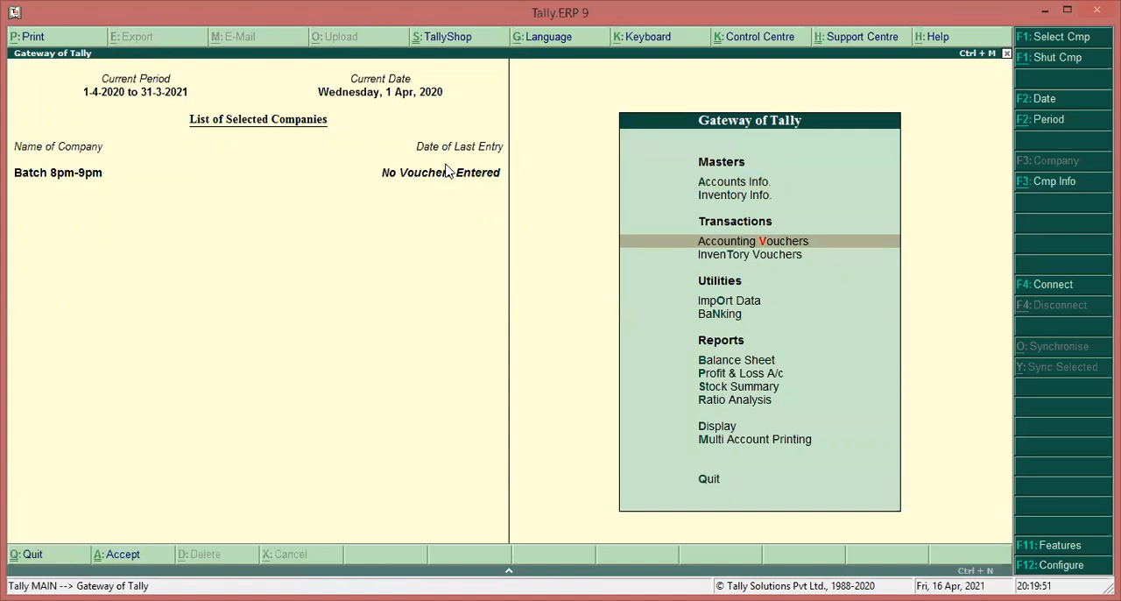
Look at the company's accounts masters and its list of single ledgers, and return to the Gateway of Tally
key("Up")
key("Up")
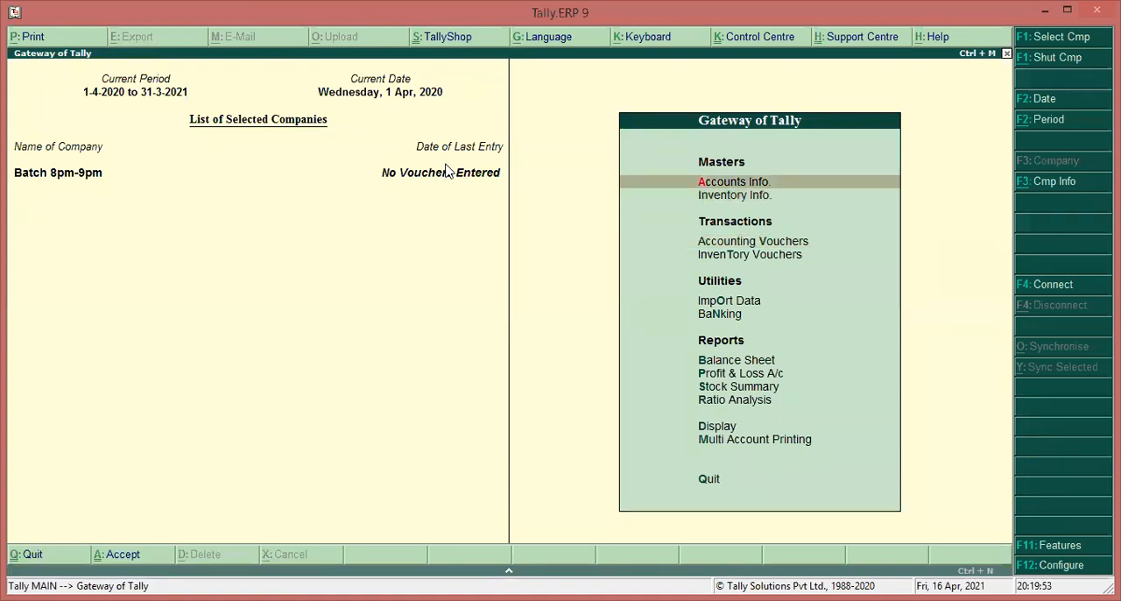
key("Return")
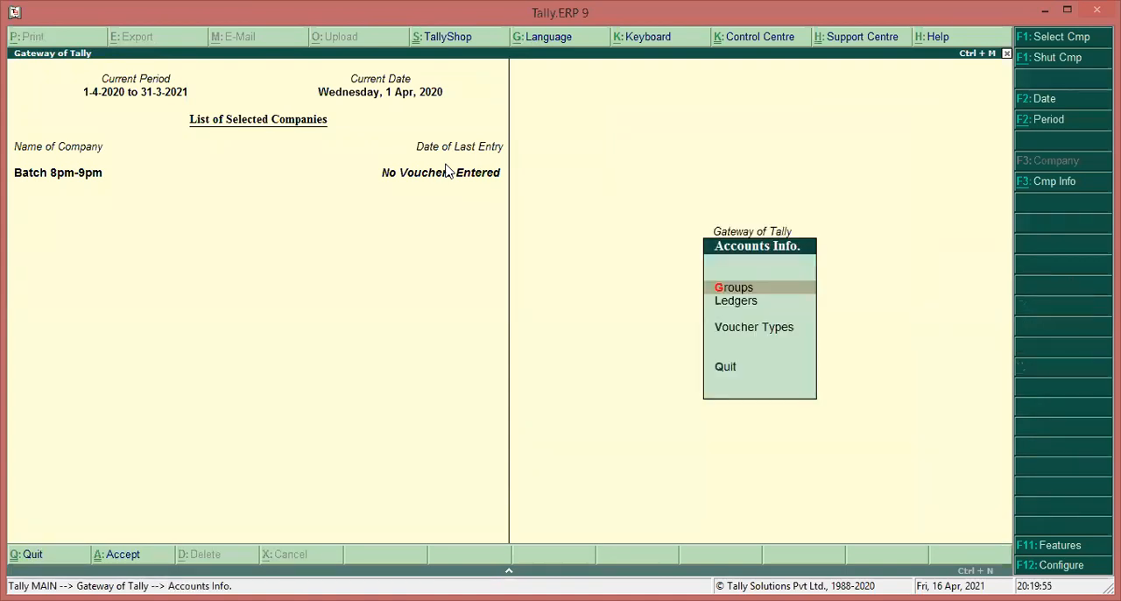
key("Down")
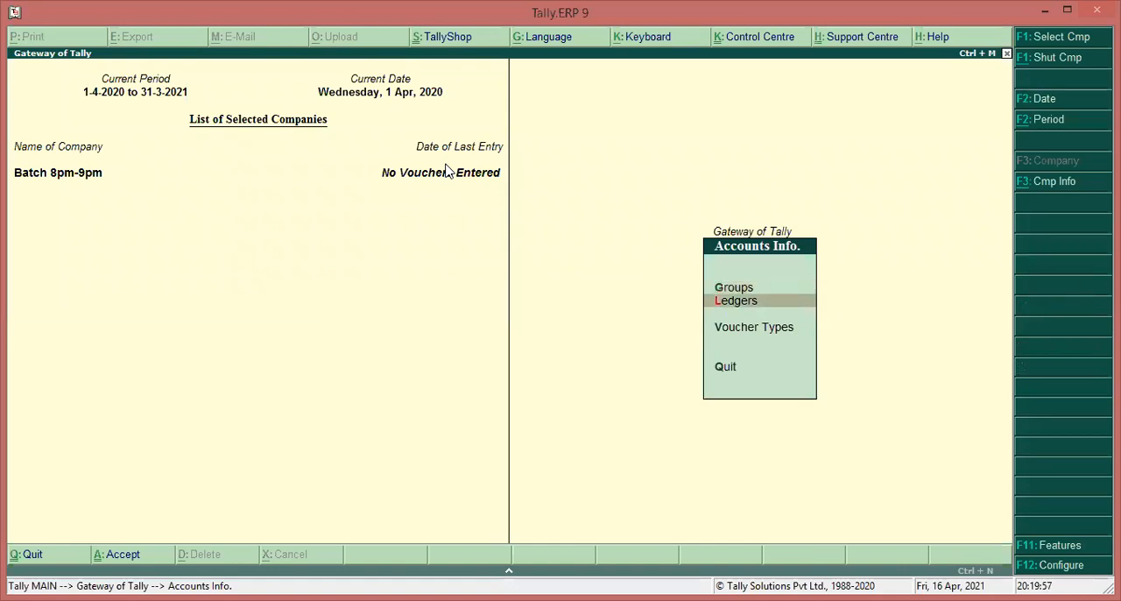
key("Up")
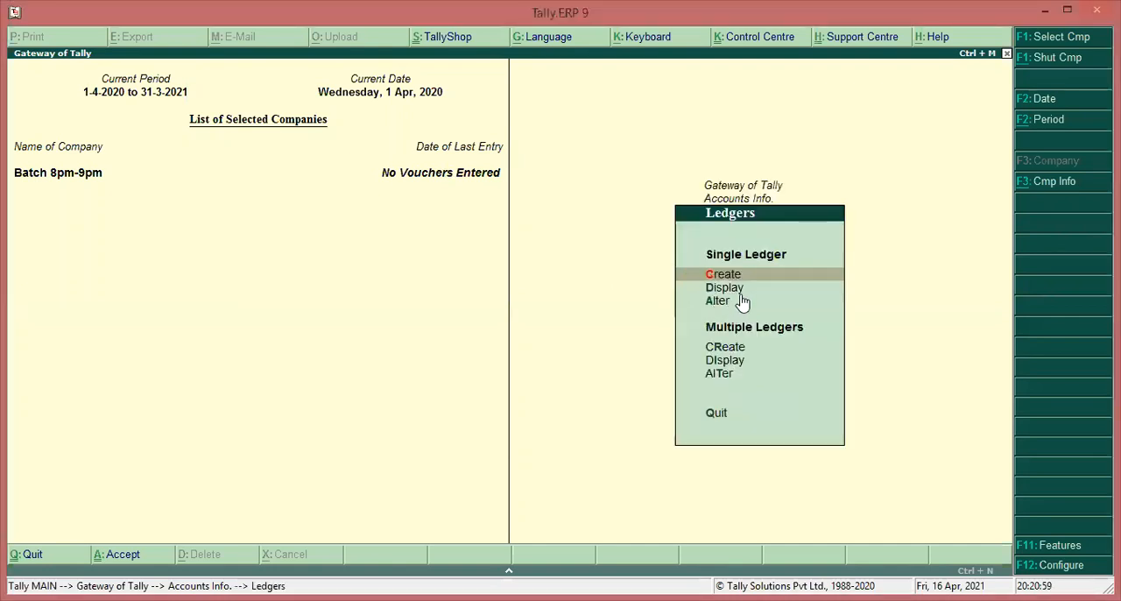
left_click(815, 288)
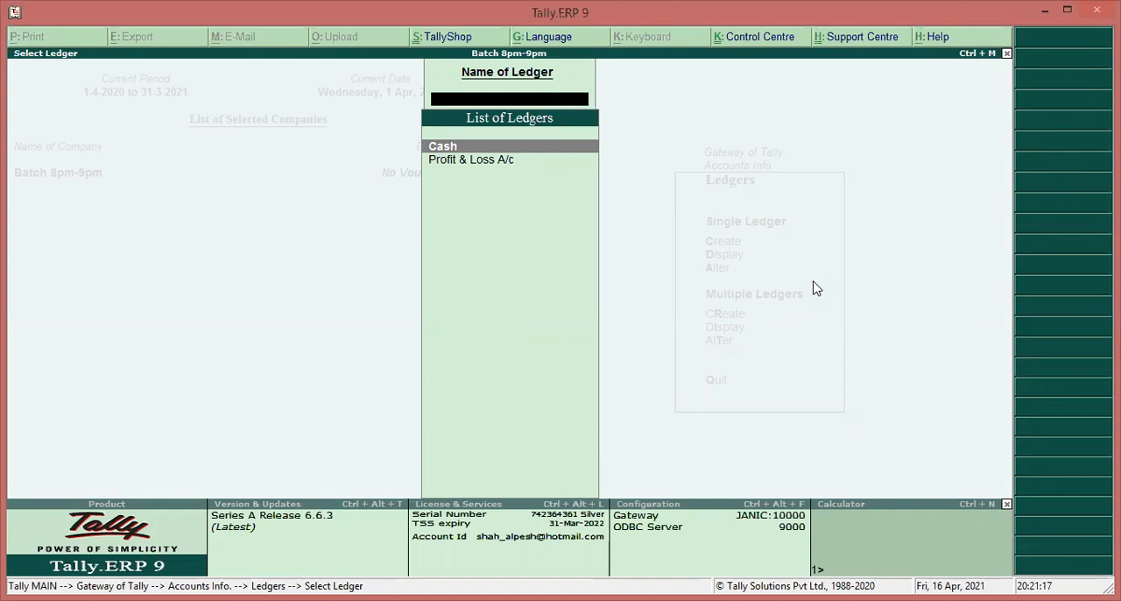
key("Escape")
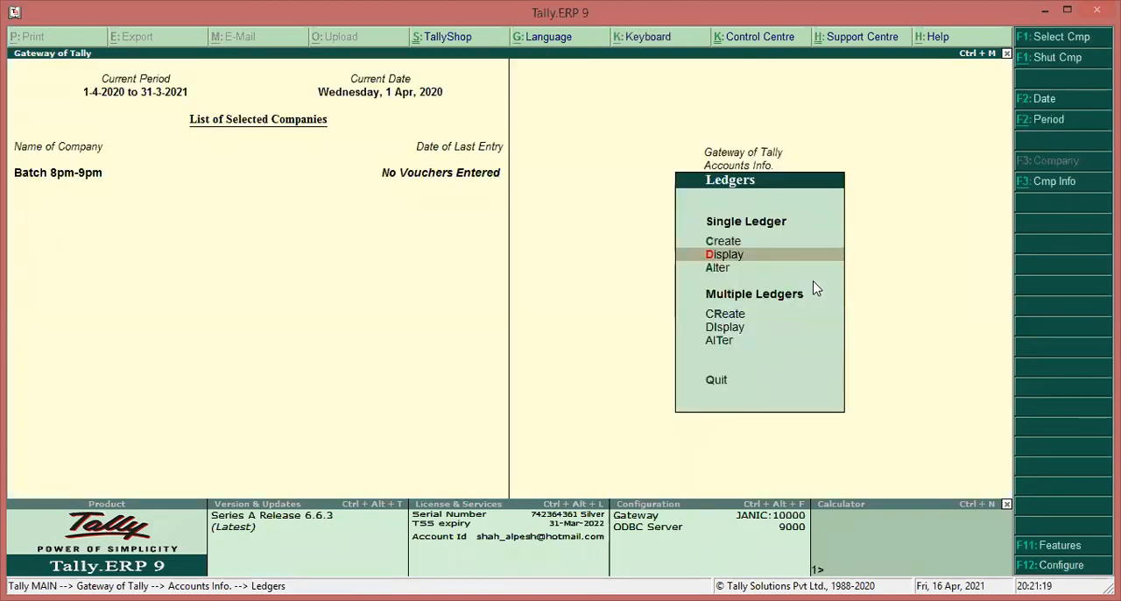
key("Escape")
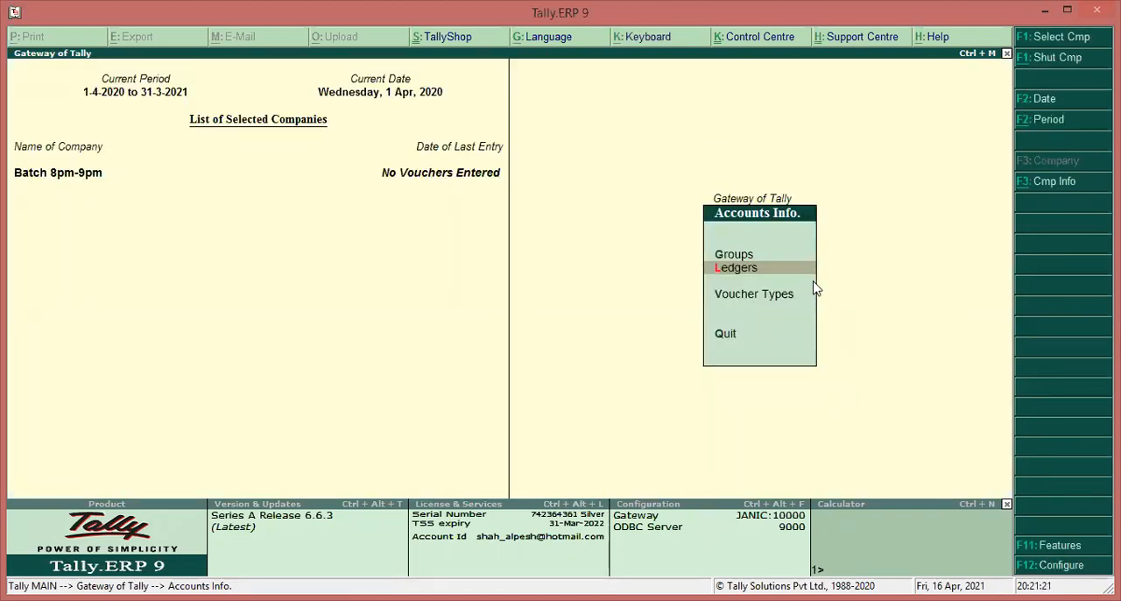
key("Escape")
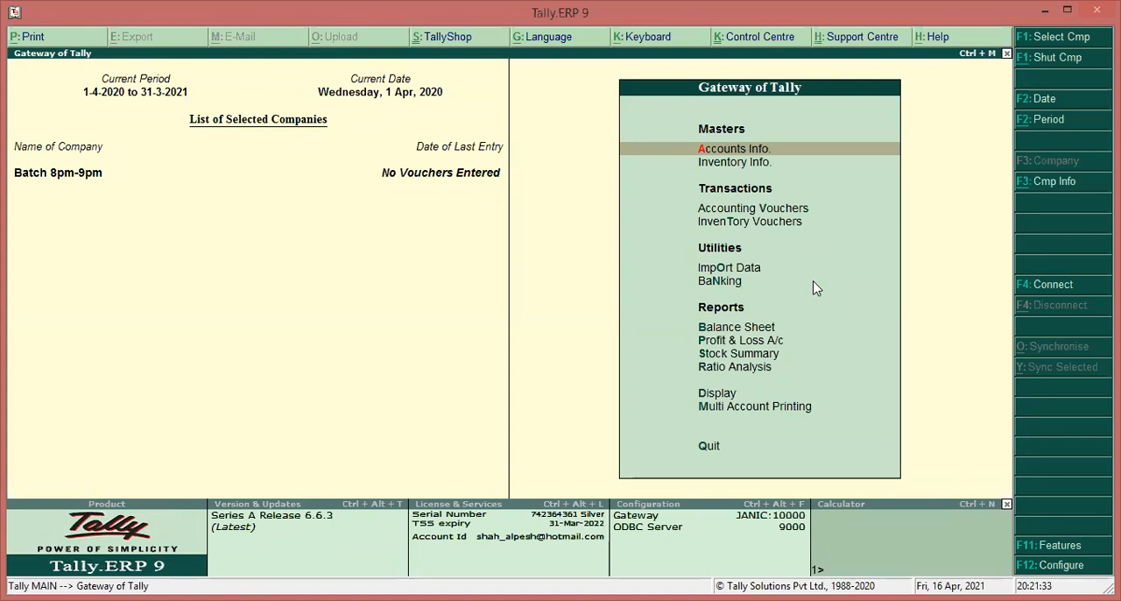
Examine the blank Contra, Payment, Receipt, Sales, Purchase and Journal accounting vouchers in turn, and quit without recording any entry
key("Down")
key("Down")
key("Return")
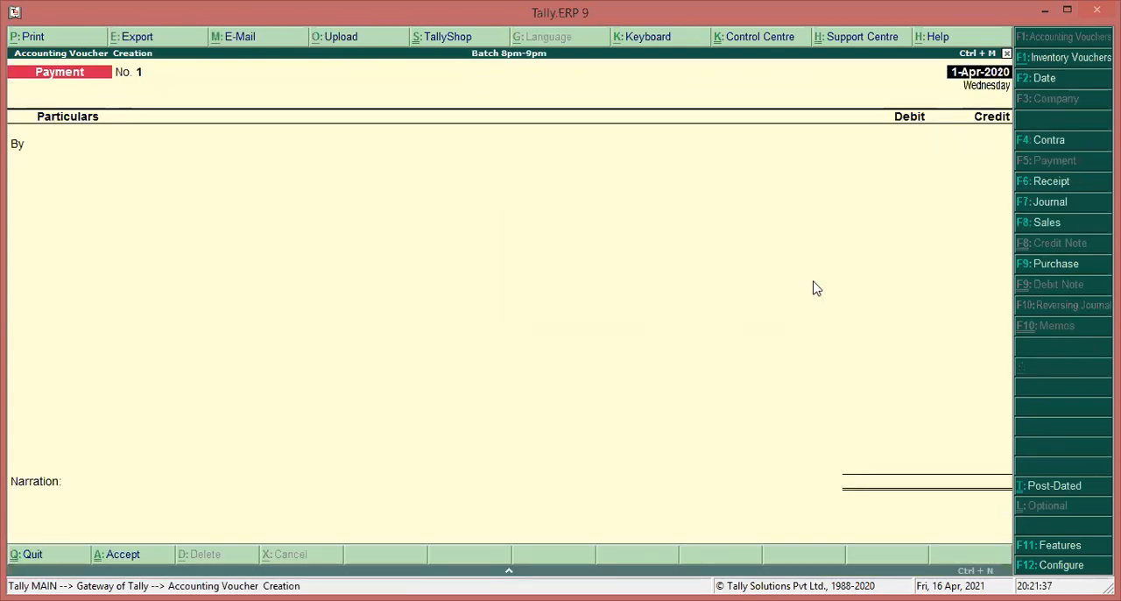
left_click(1049, 144)
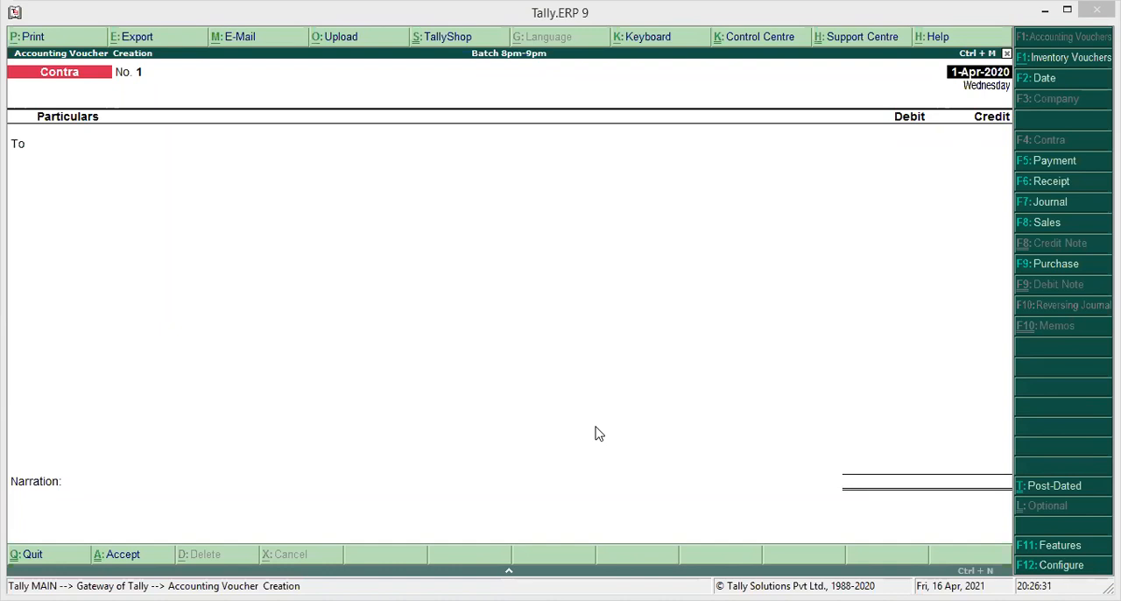
left_click(1062, 168)
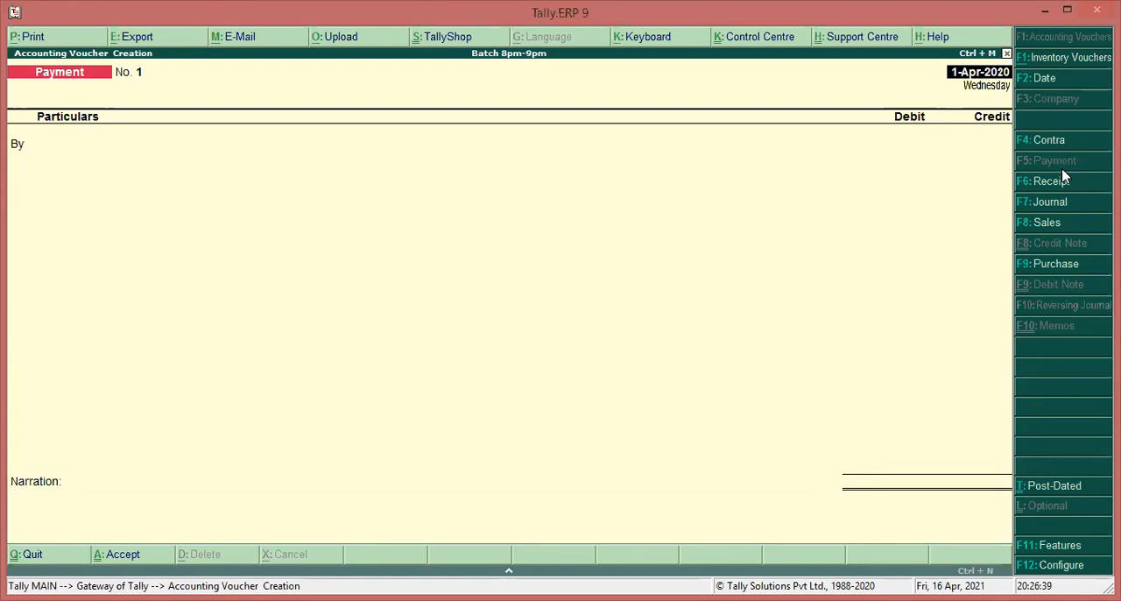
left_click(1049, 182)
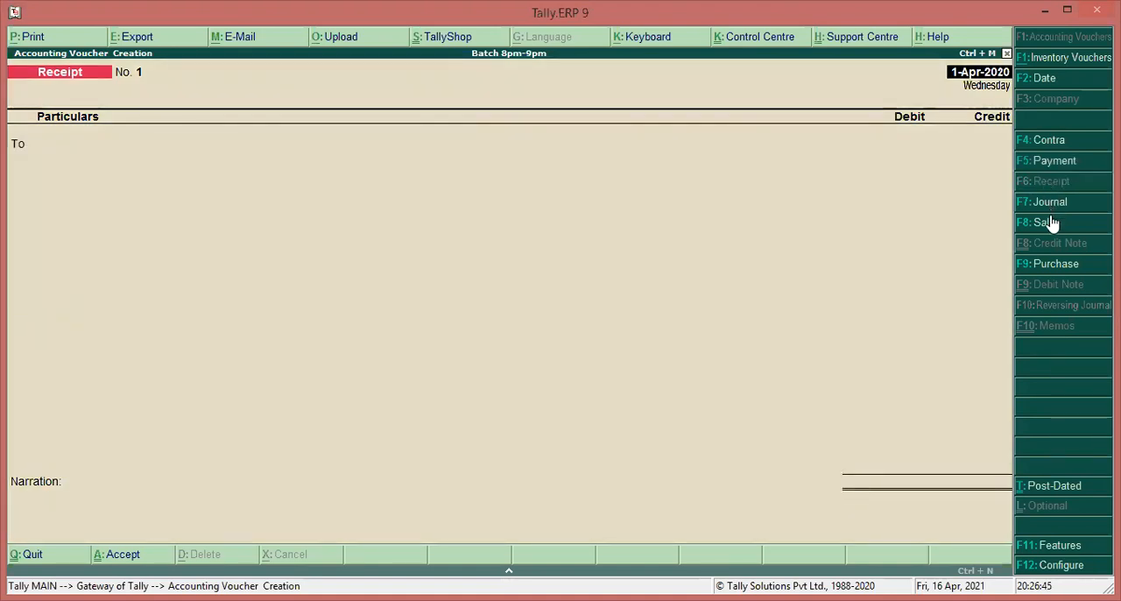
left_click(1051, 223)
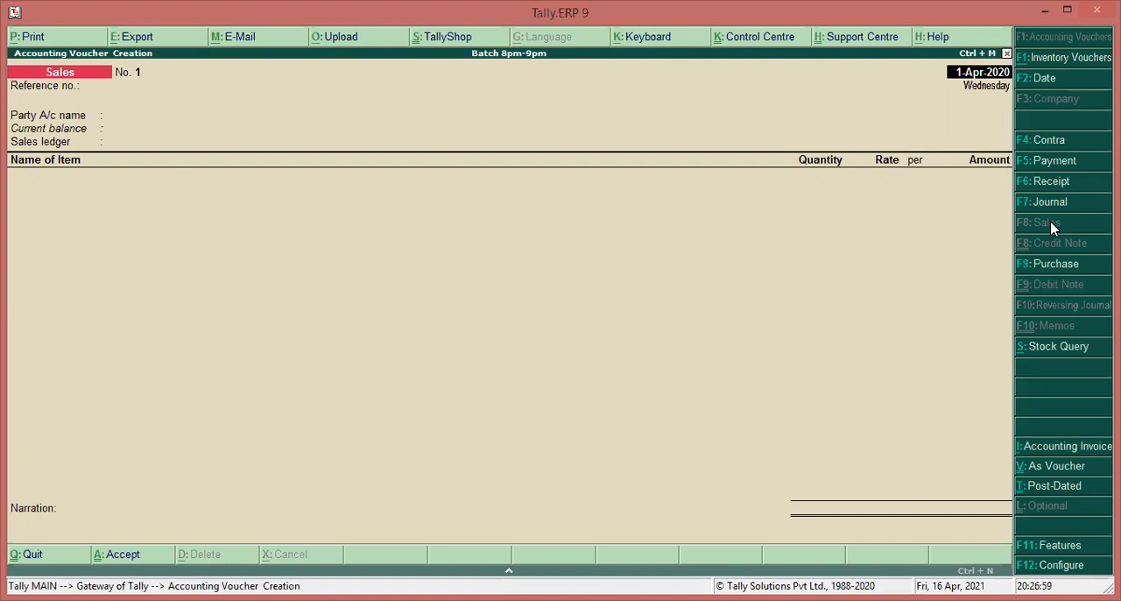
left_click(1057, 266)
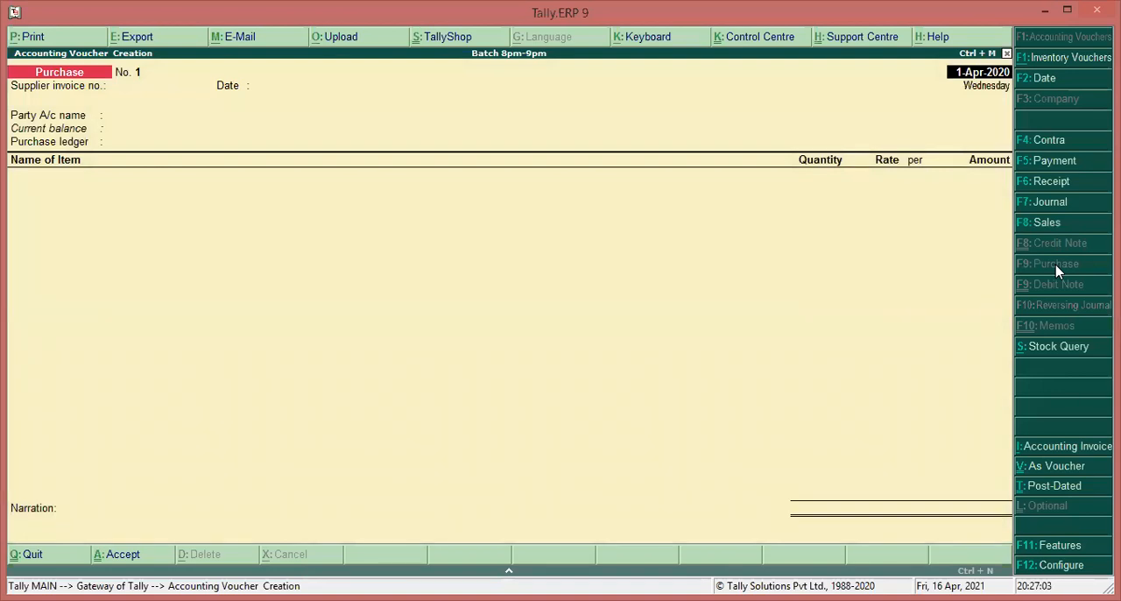
left_click(1061, 205)
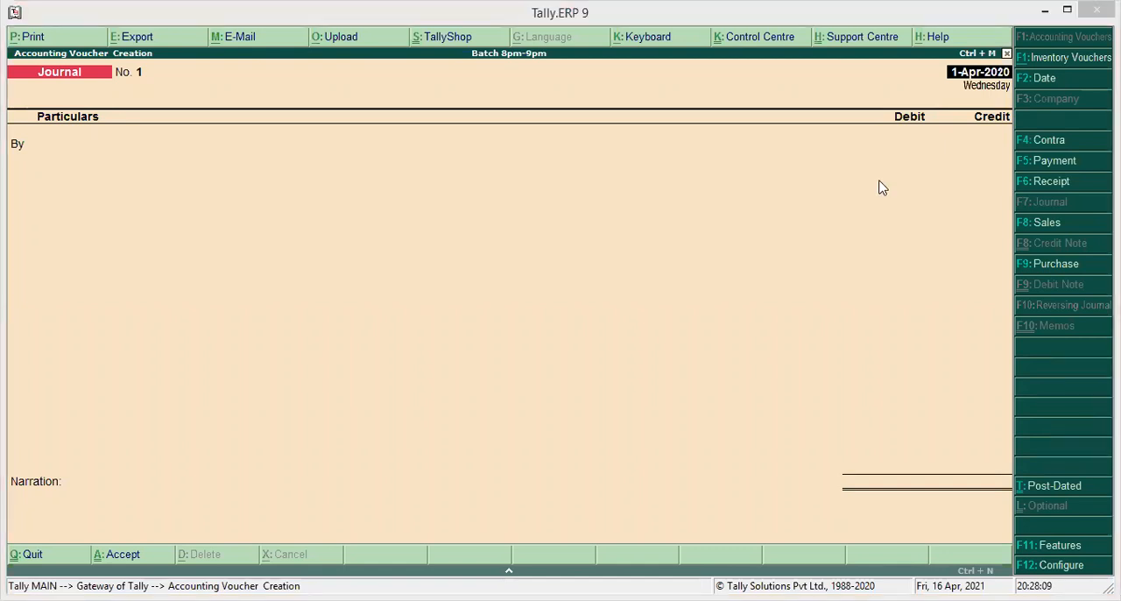
key("Escape")
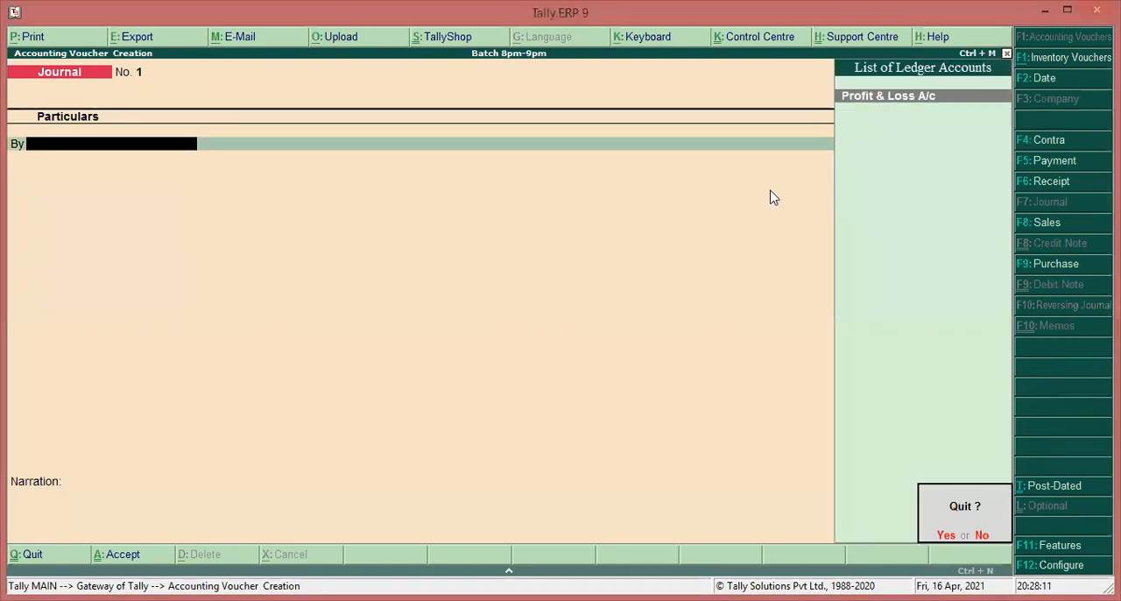
key("y")
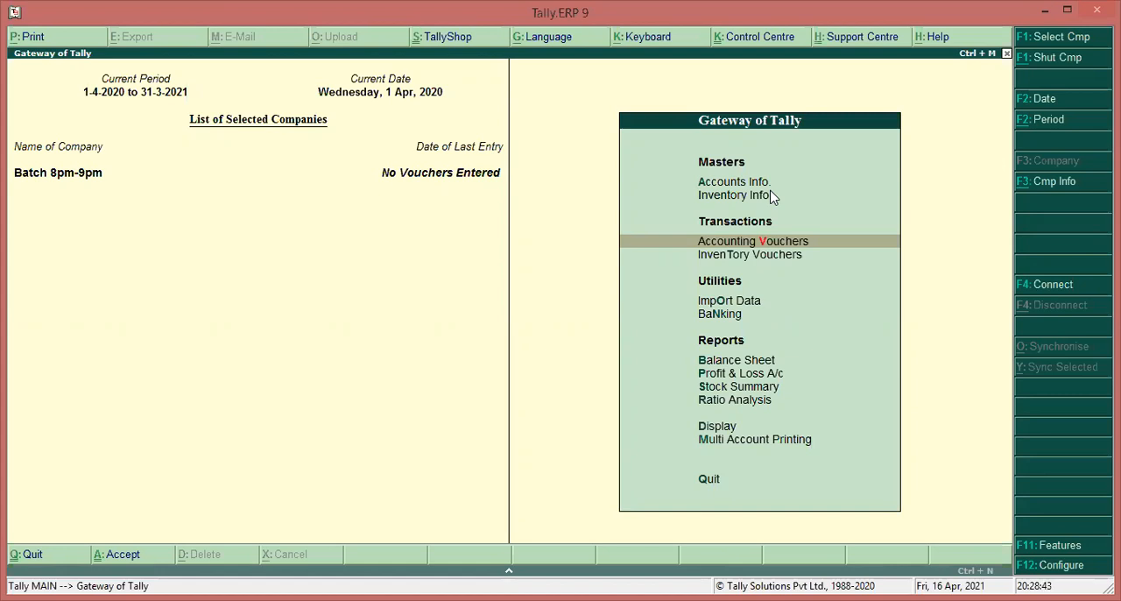
Set Enable Goods and Services Tax (GST) to Yes in the company's statutory and taxation features
left_click(1103, 549)
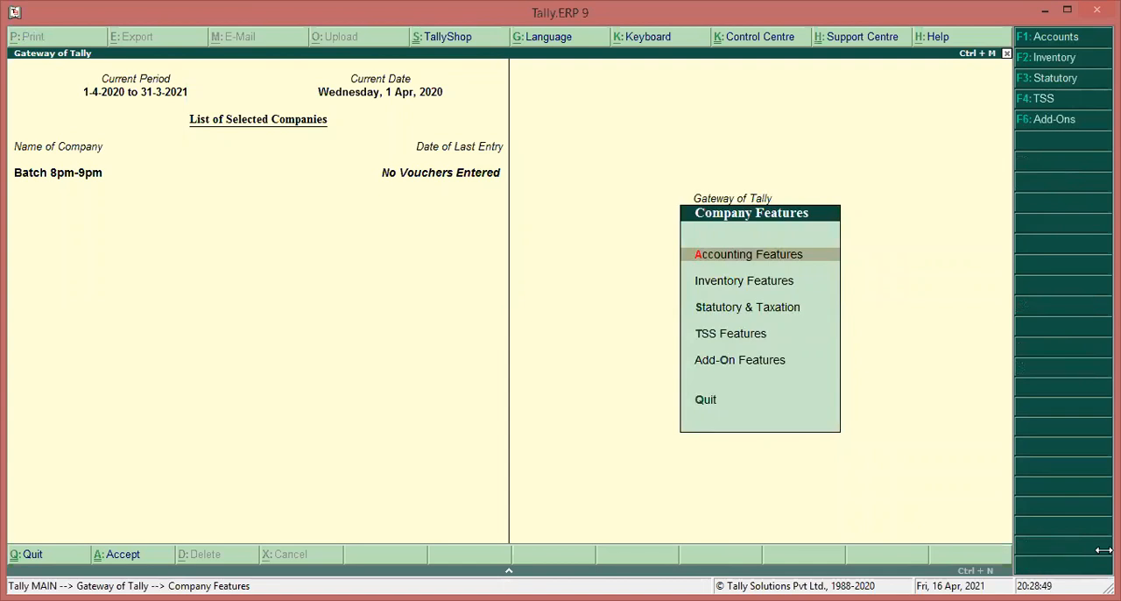
key("Escape")
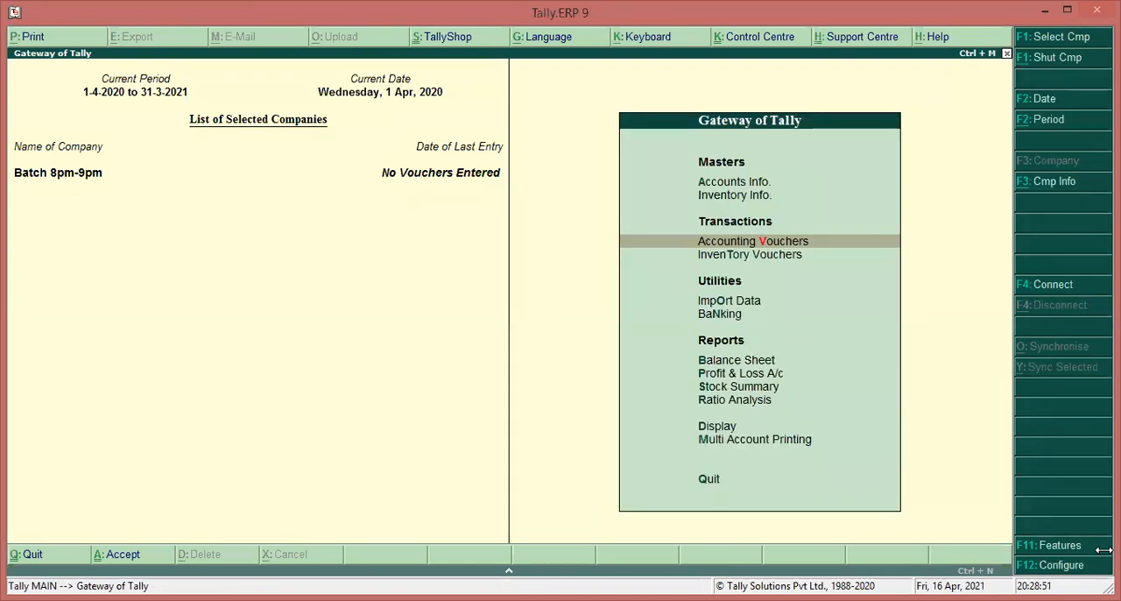
key("F11")
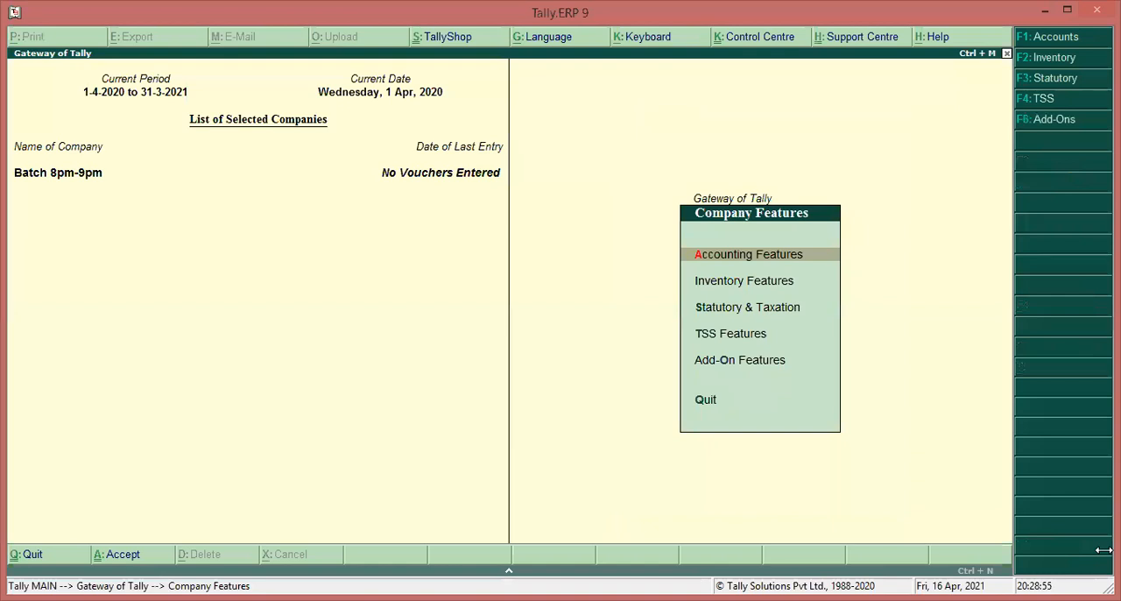
key("Down")
key("Down")
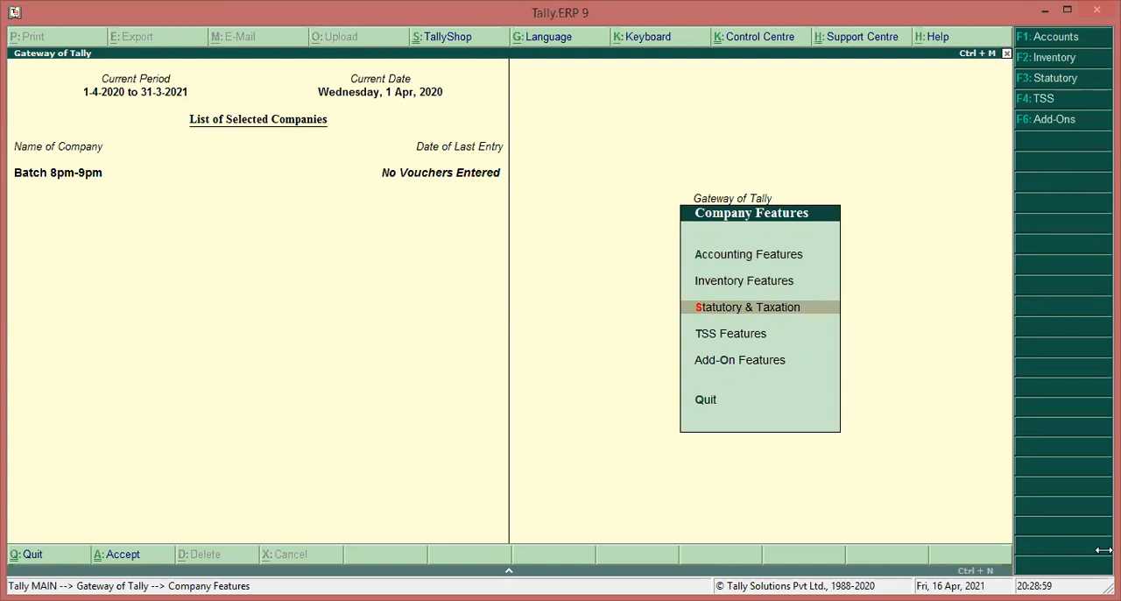
key("Return")
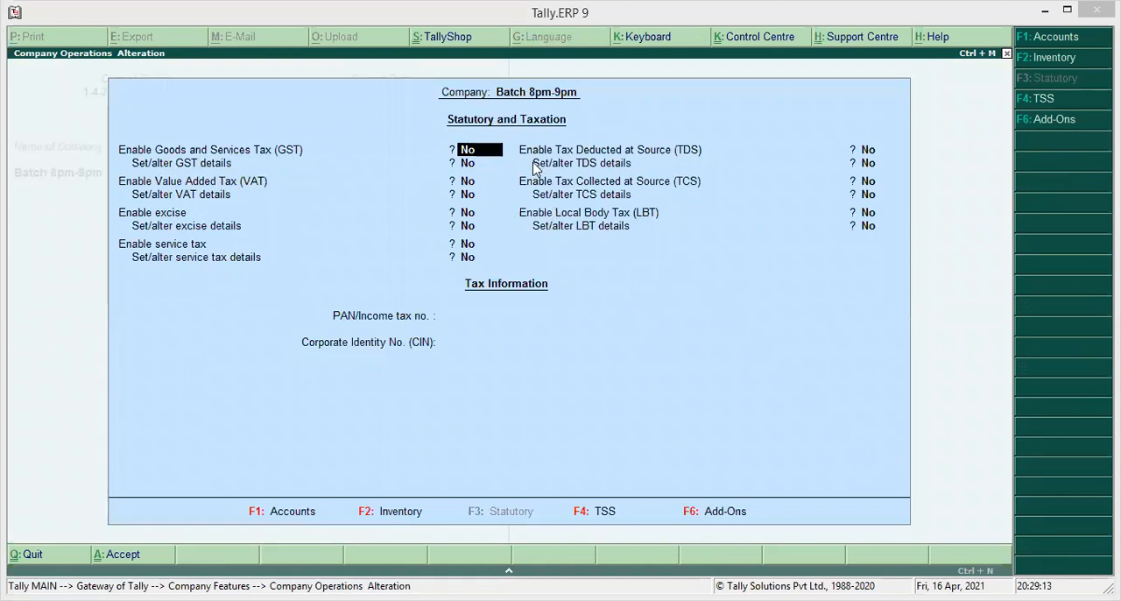
left_click(478, 156)
type("y")
key("Return")
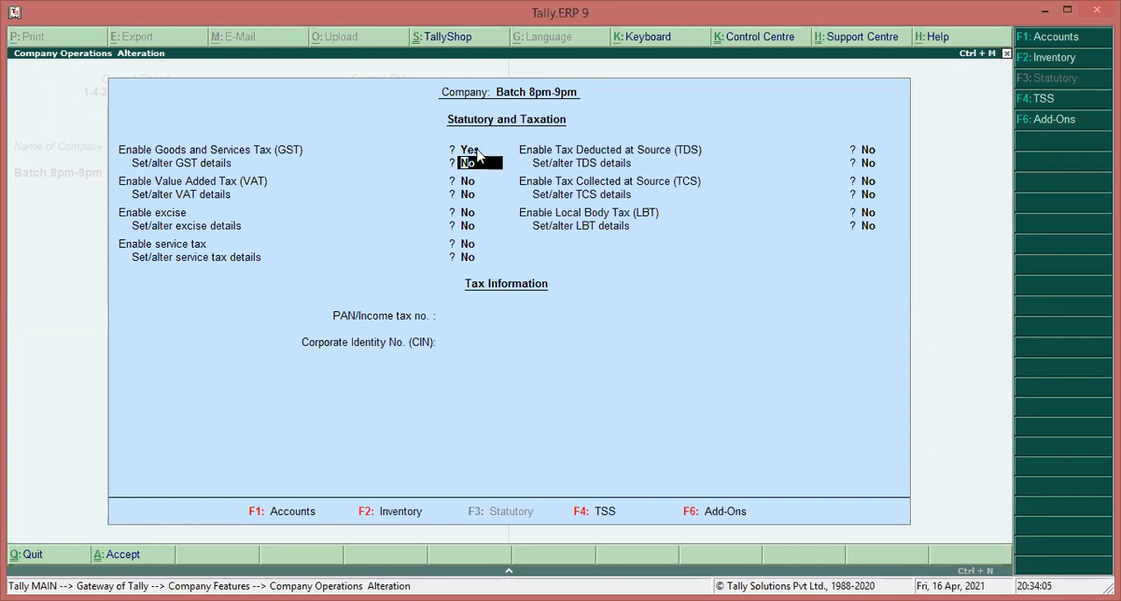
Open the company's GST details for altering, keeping state Maharashtra, registration type Regular and Assessee of Other Territory as No
type("y")
key("Return")
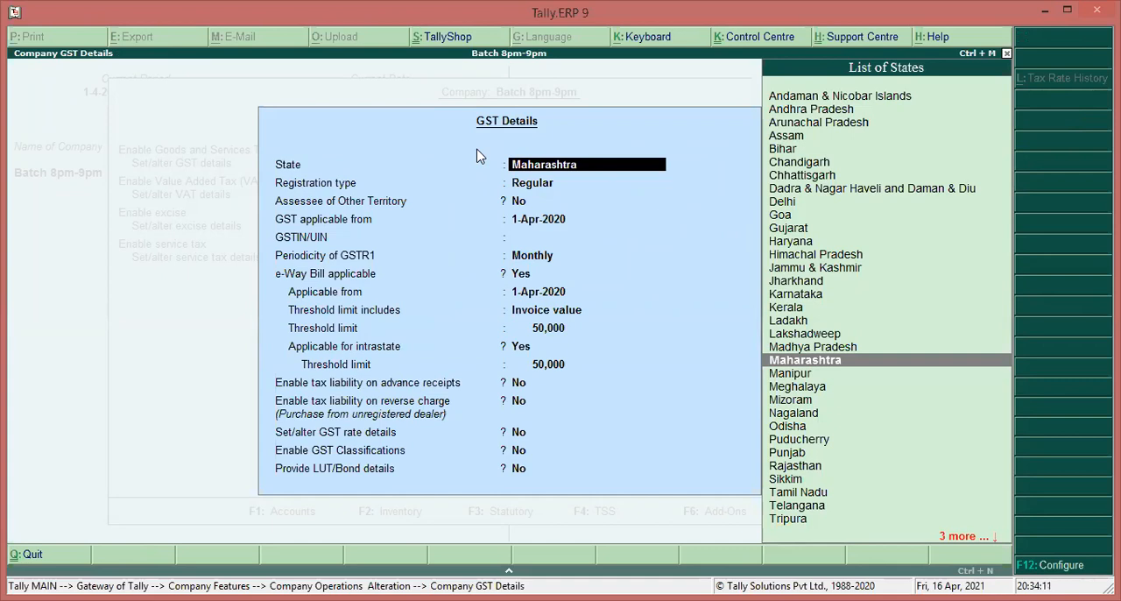
key("Return")
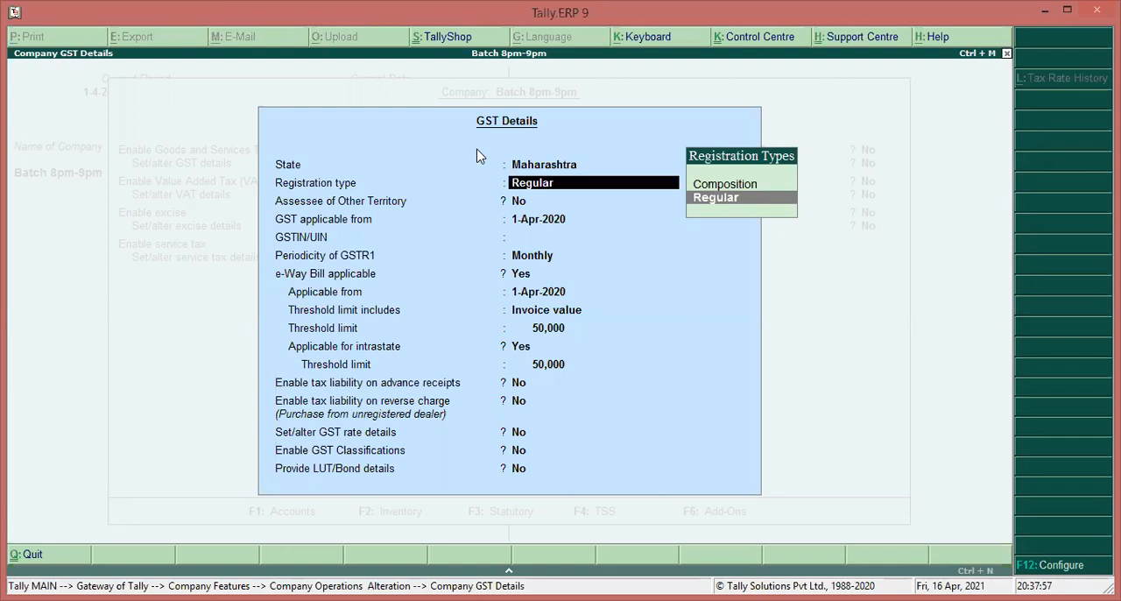
key("Return")
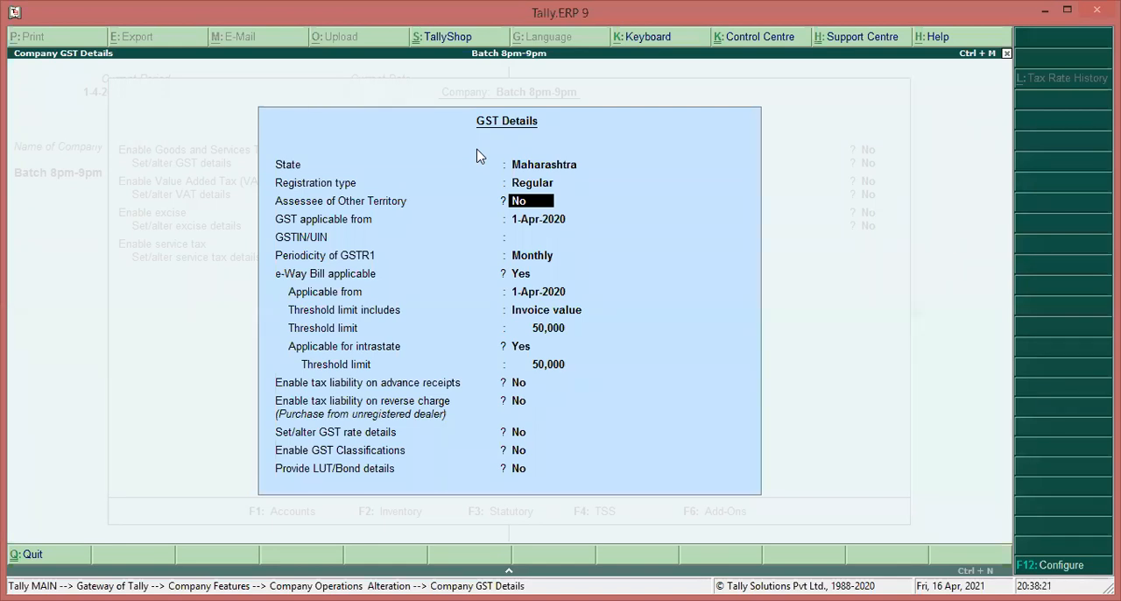
key("Return")
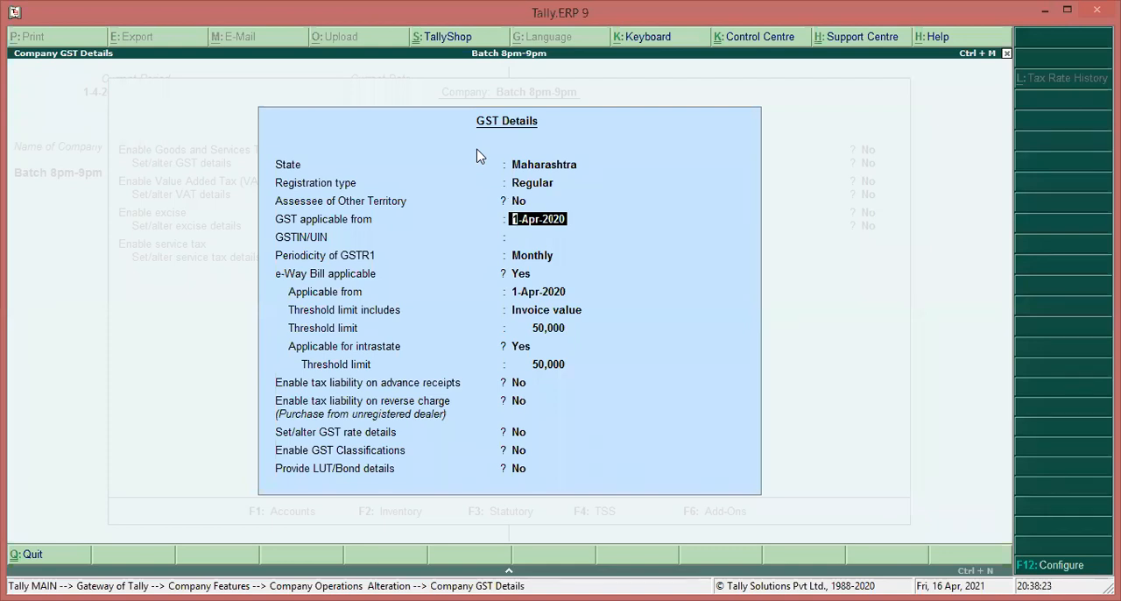
Set the GST applicable from date to 1-4-2020
type("1-4-2017")
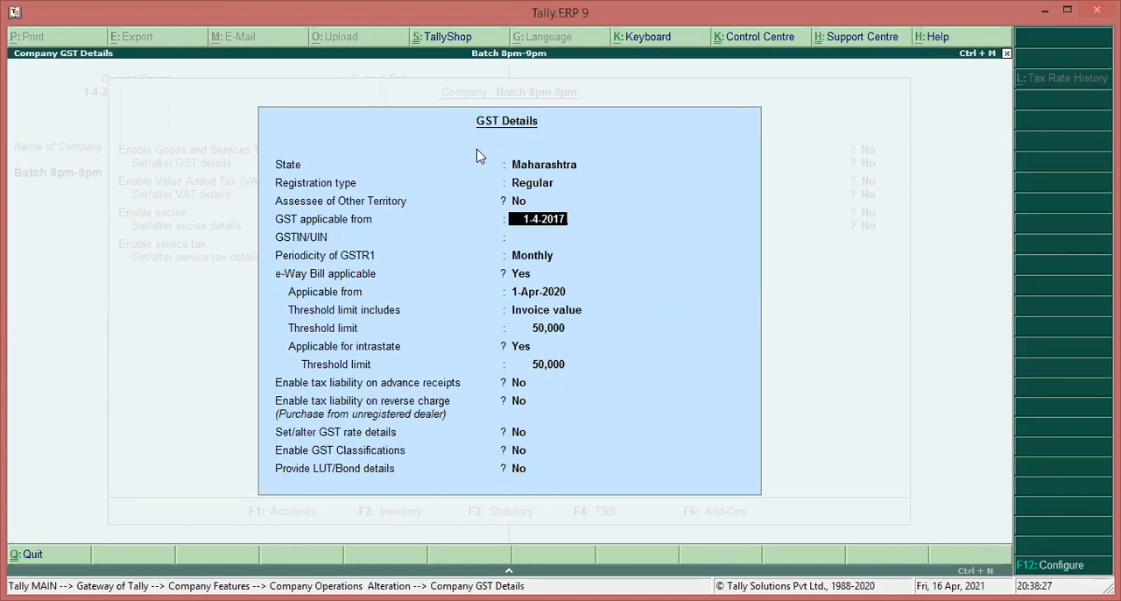
key("BackSpace")
key("BackSpace")
key("BackSpace")
type("020")
key("Return")
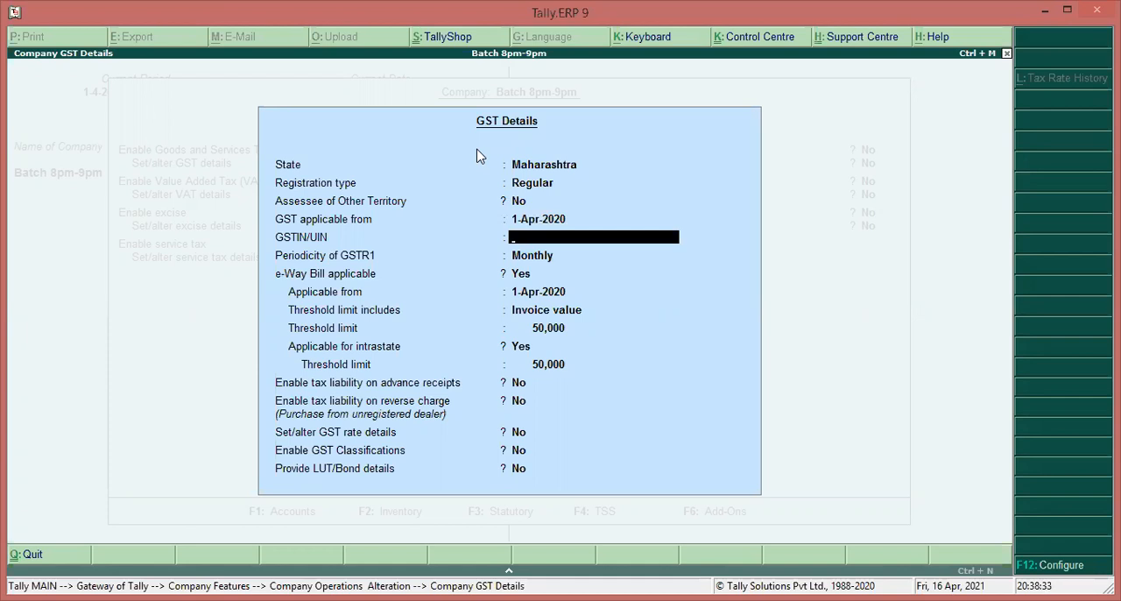
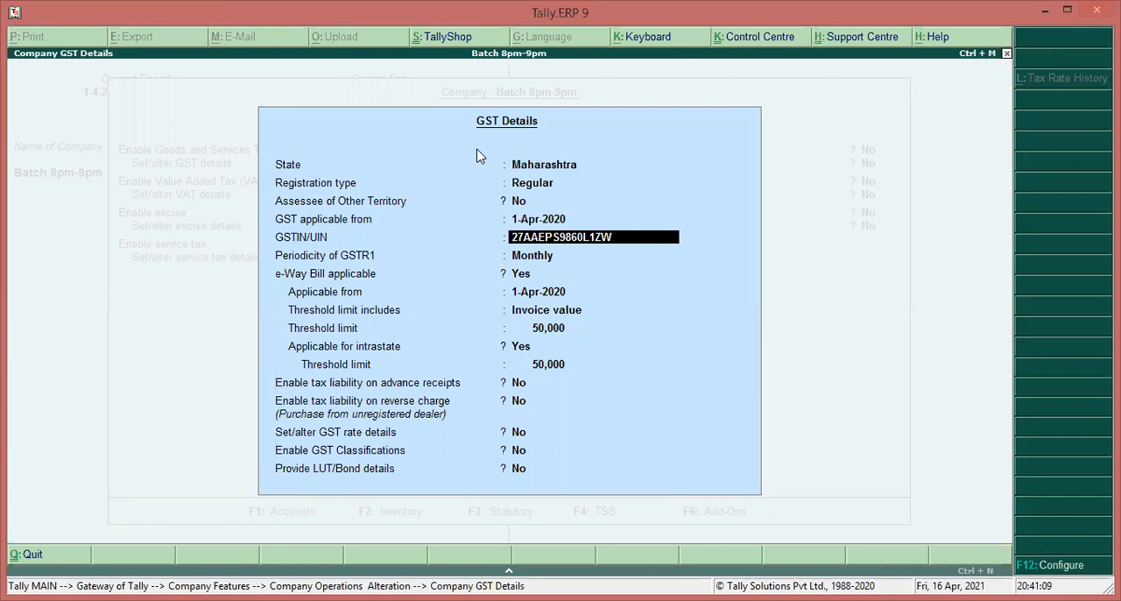
Enter the company's GSTIN/UIN and set the periodicity of GSTR1 to Quarterly
key("Return")
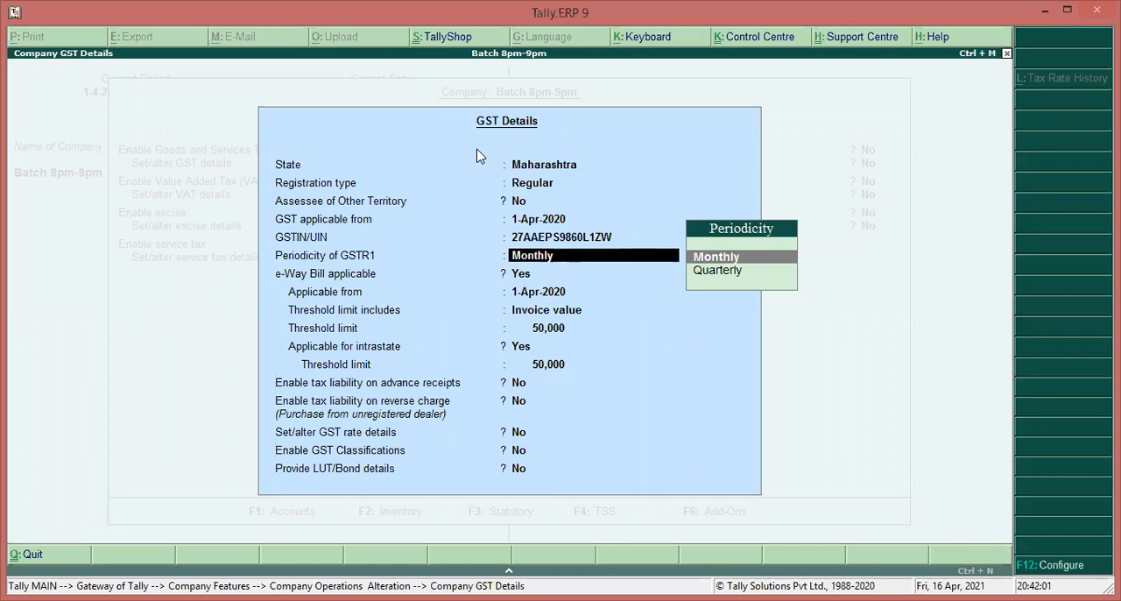
key("Down")
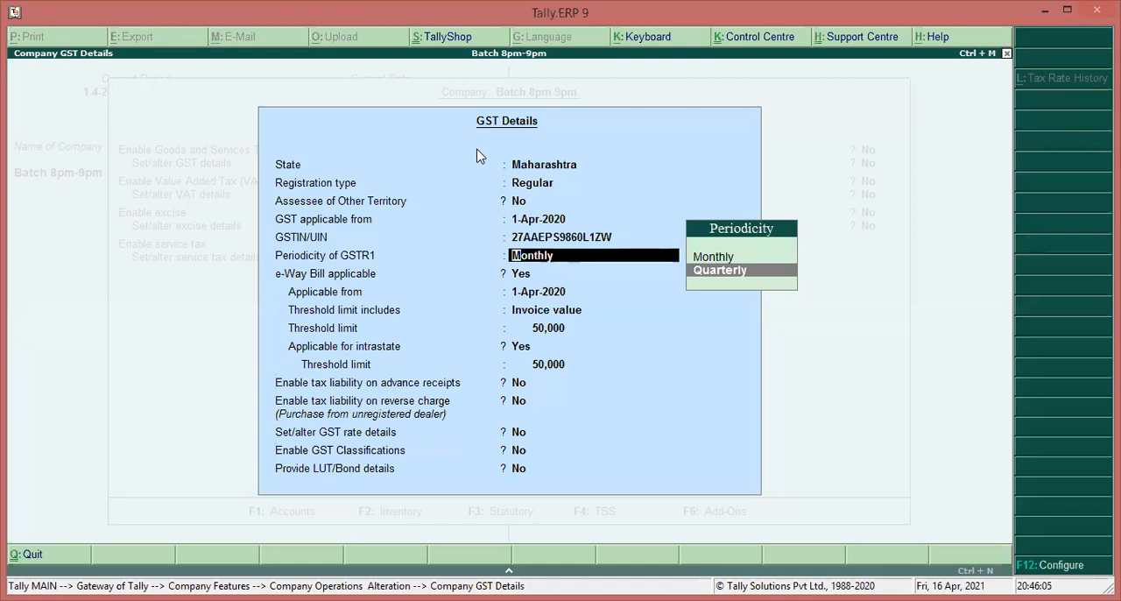
key("Return")
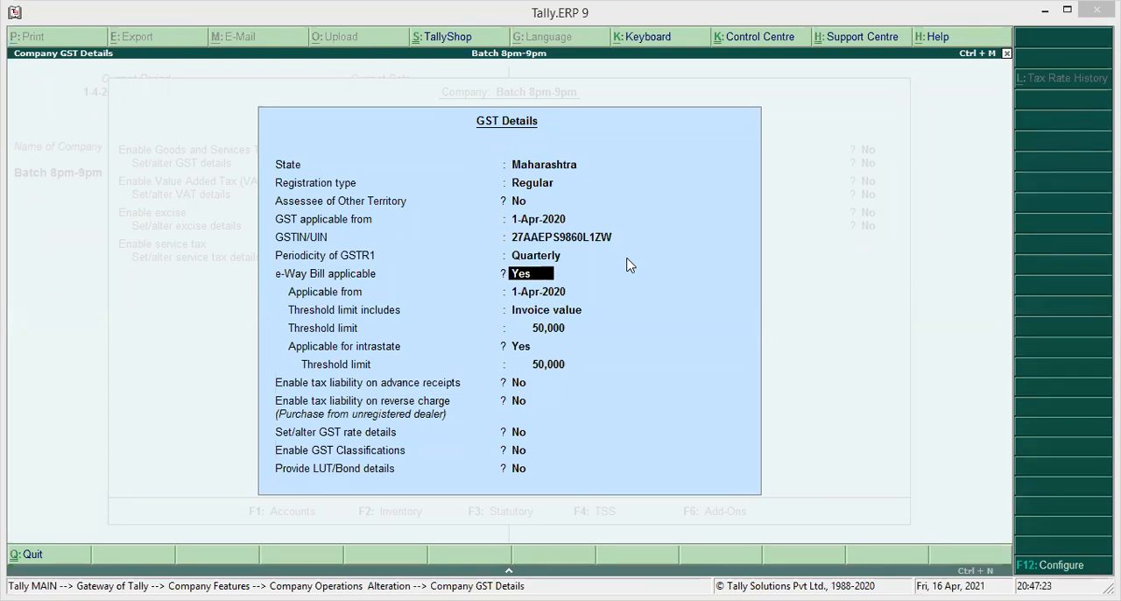
Keep e-Way Bill applicable from 1-Apr-2020 on invoice value, with 50,000 threshold limits and intrastate applicability set to Yes
left_click(538, 277)
key("Return")
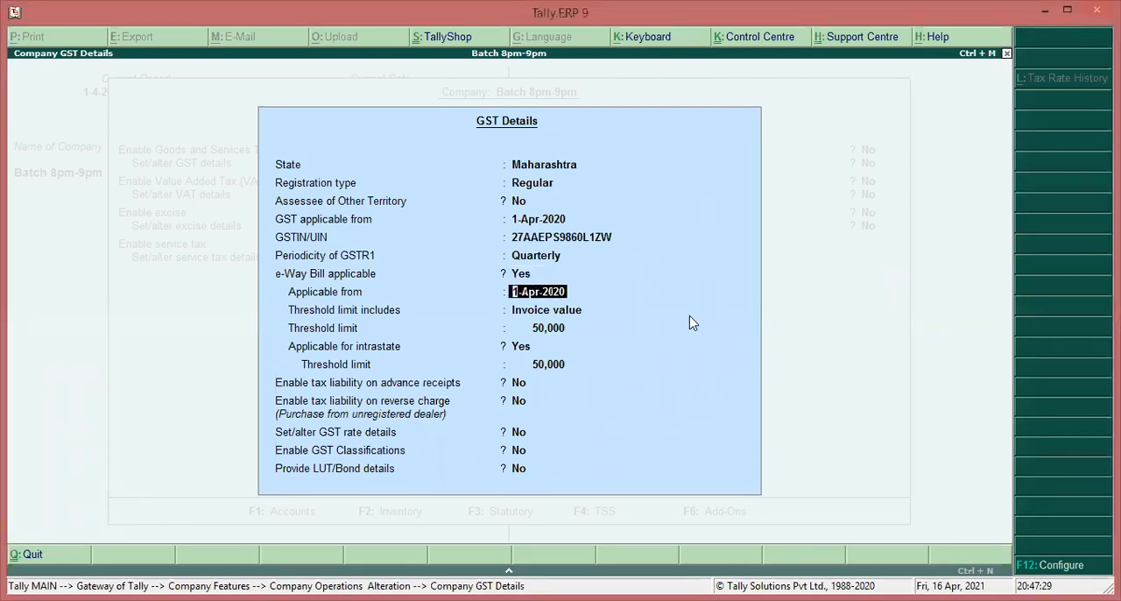
key("Return")
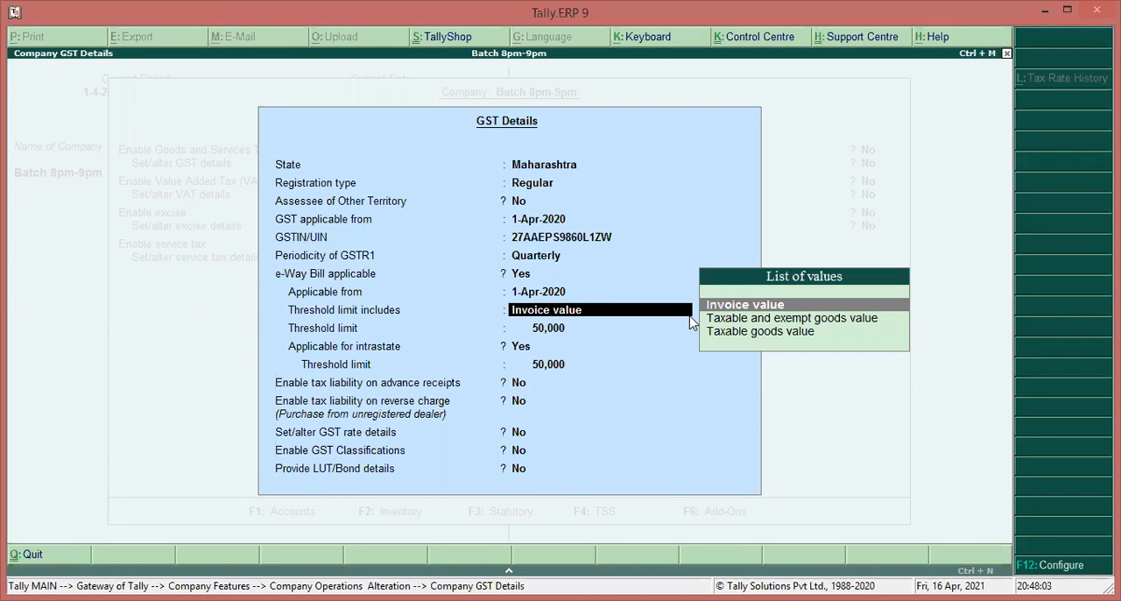
key("Return")
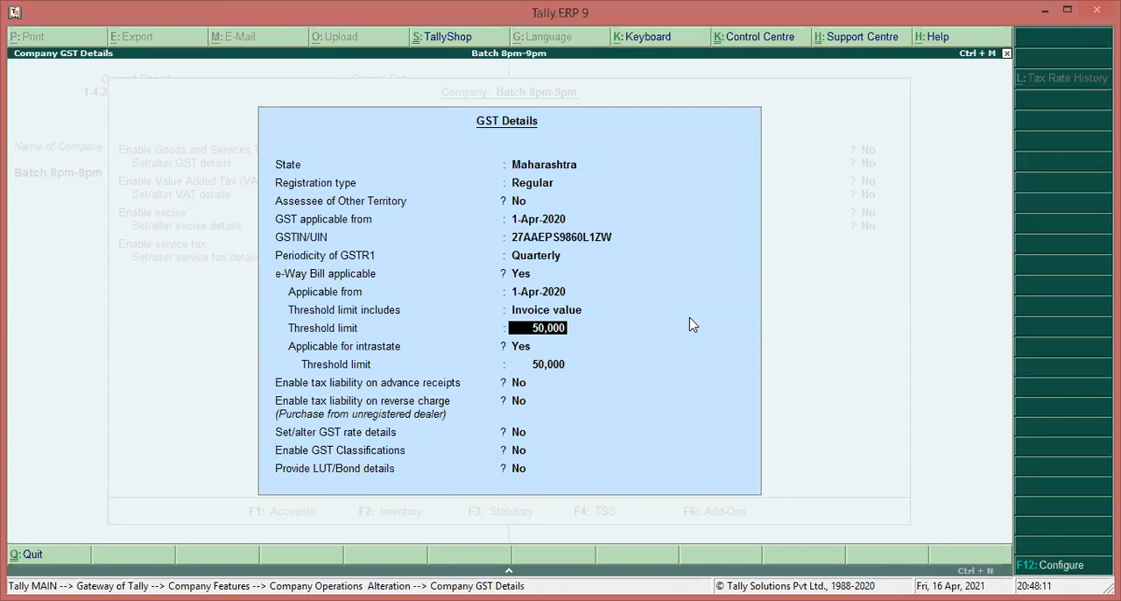
key("Return")
key("Return")
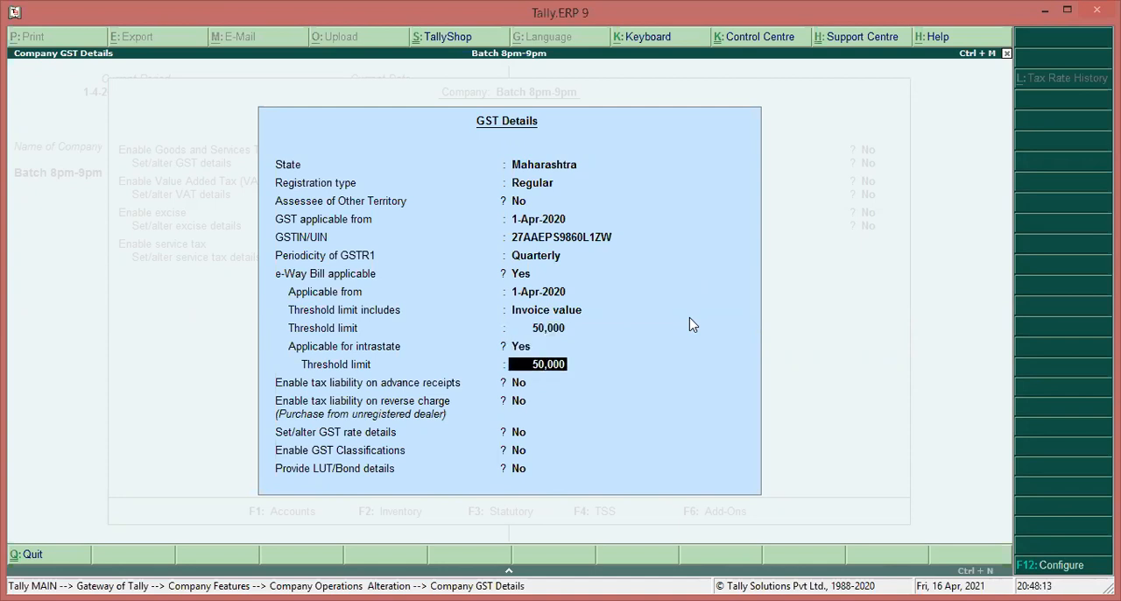
key("Return")
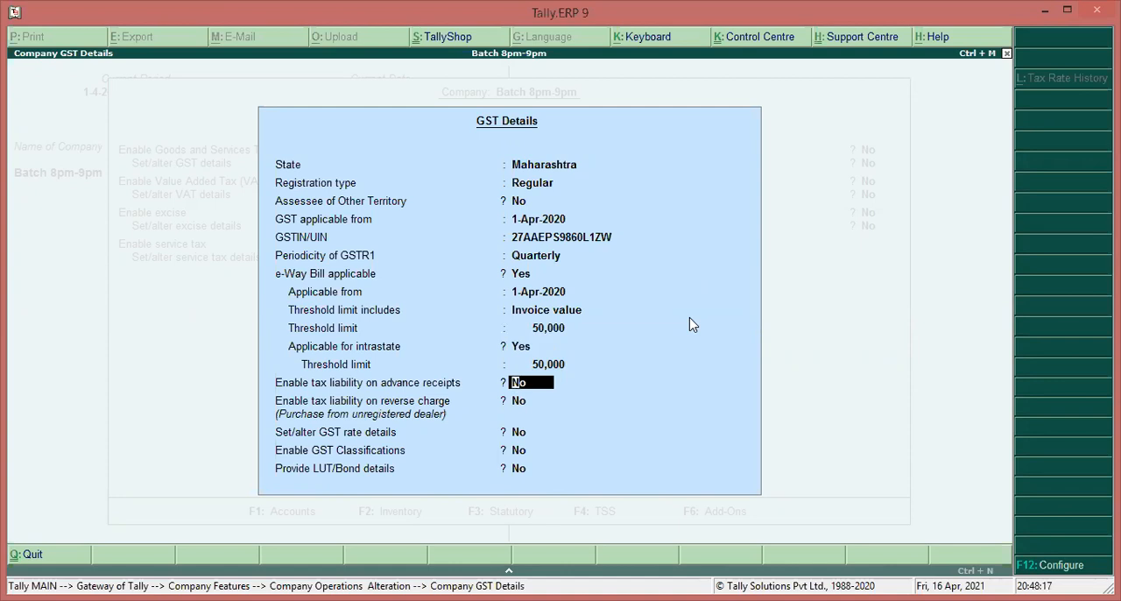
Leave the tax liability, GST rate, classification and LUT/Bond options at No, accept the GST details and return to the Gateway of Tally
key("Return")
key("Return")
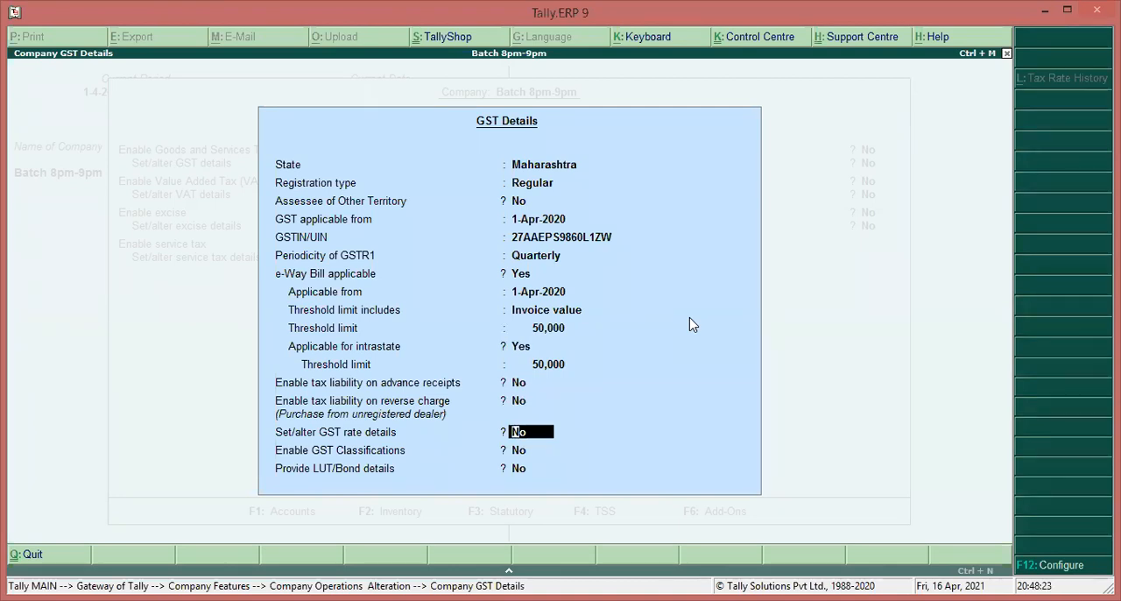
key("Return")
key("Return")
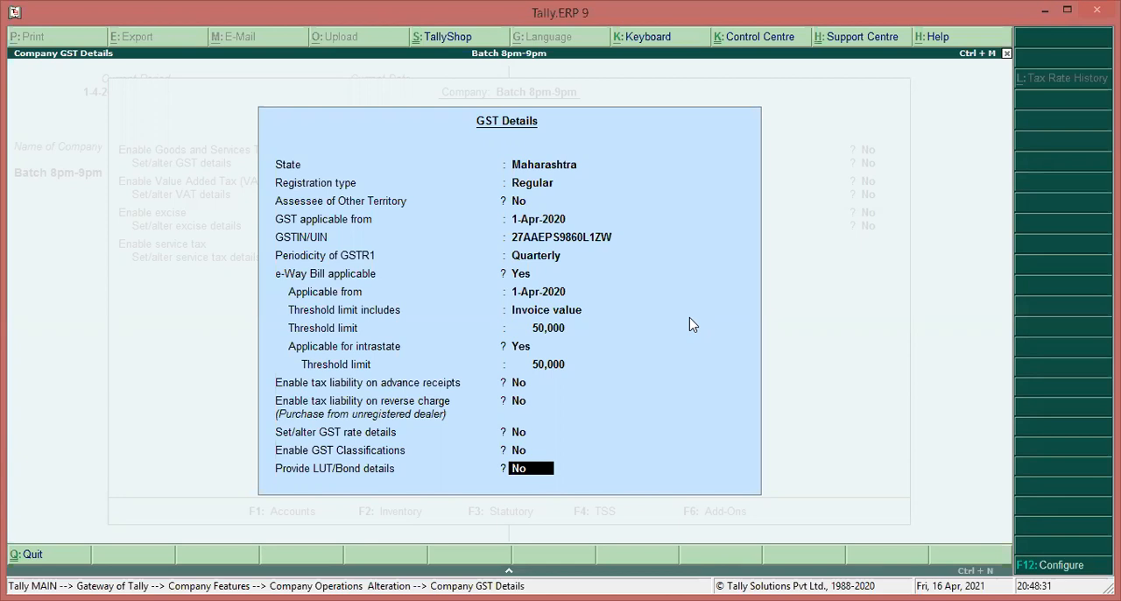
key("Return")
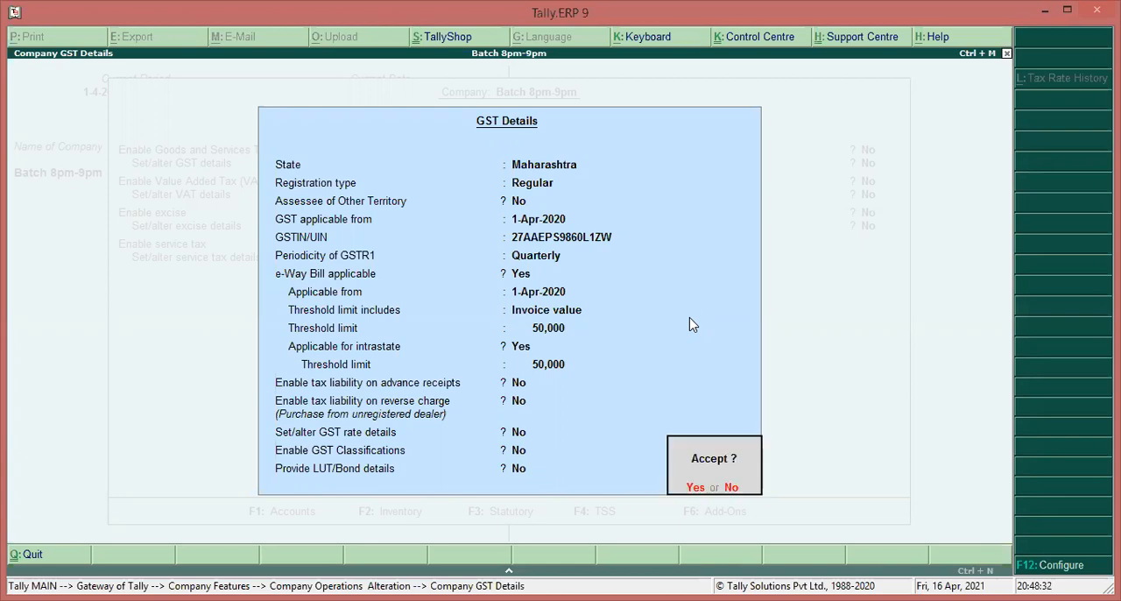
key("Return")
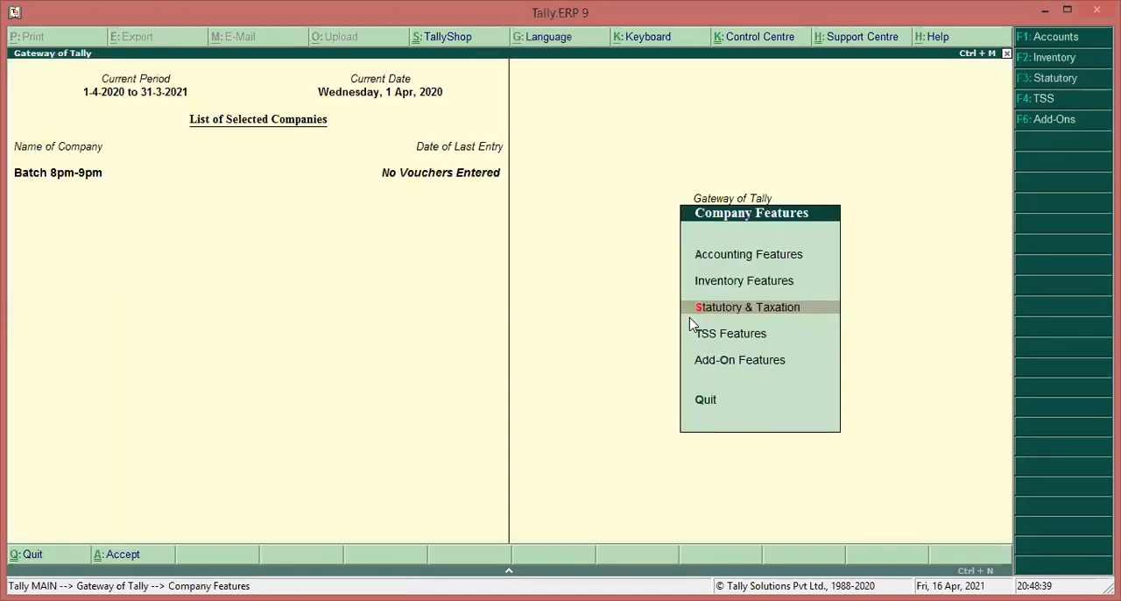
key("Escape")
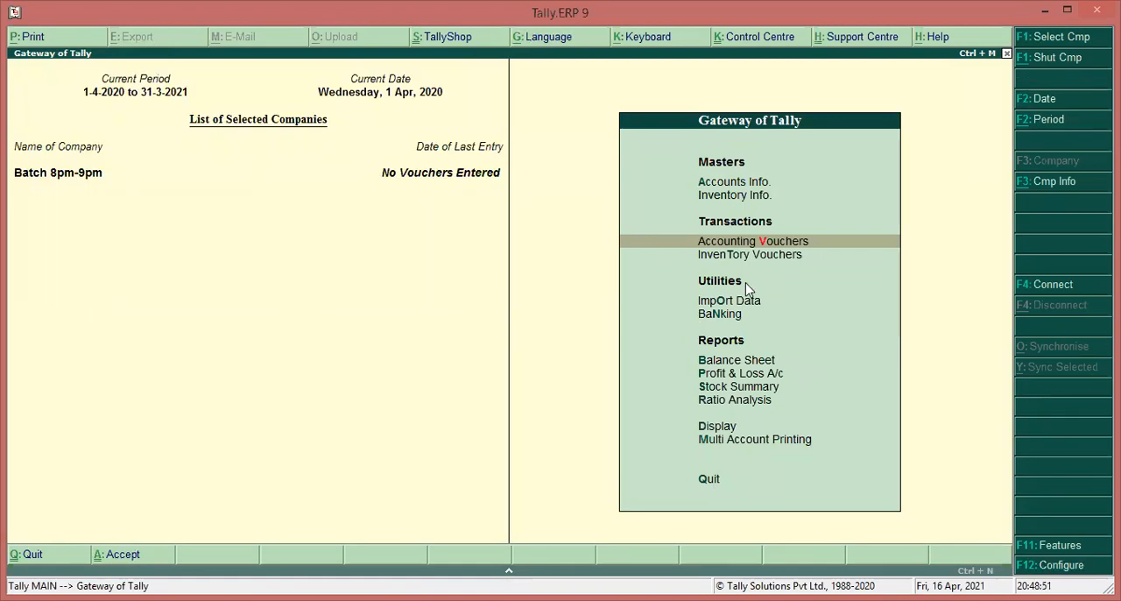
Reopen the company's GST details for altering from the statutory and taxation features
key("F11")
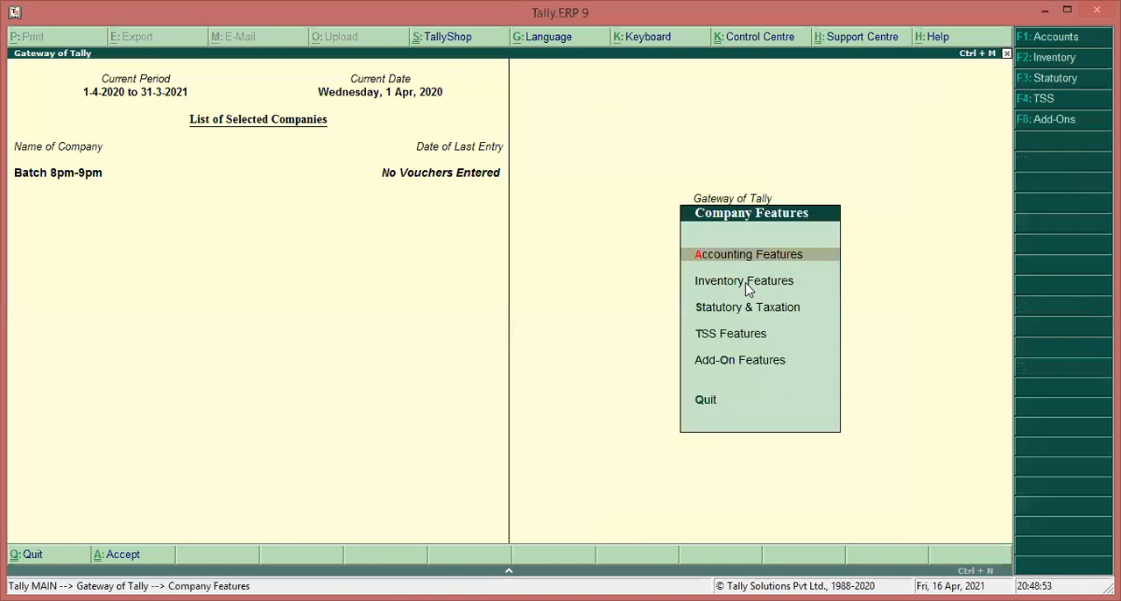
key("Down")
key("Down")
key("Return")
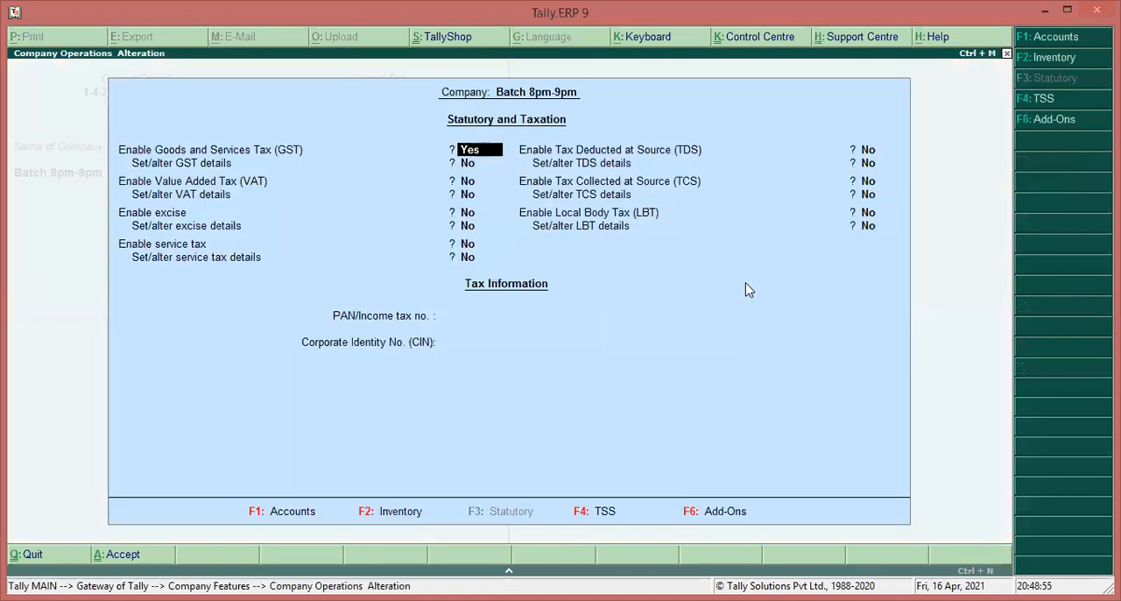
key("Return")
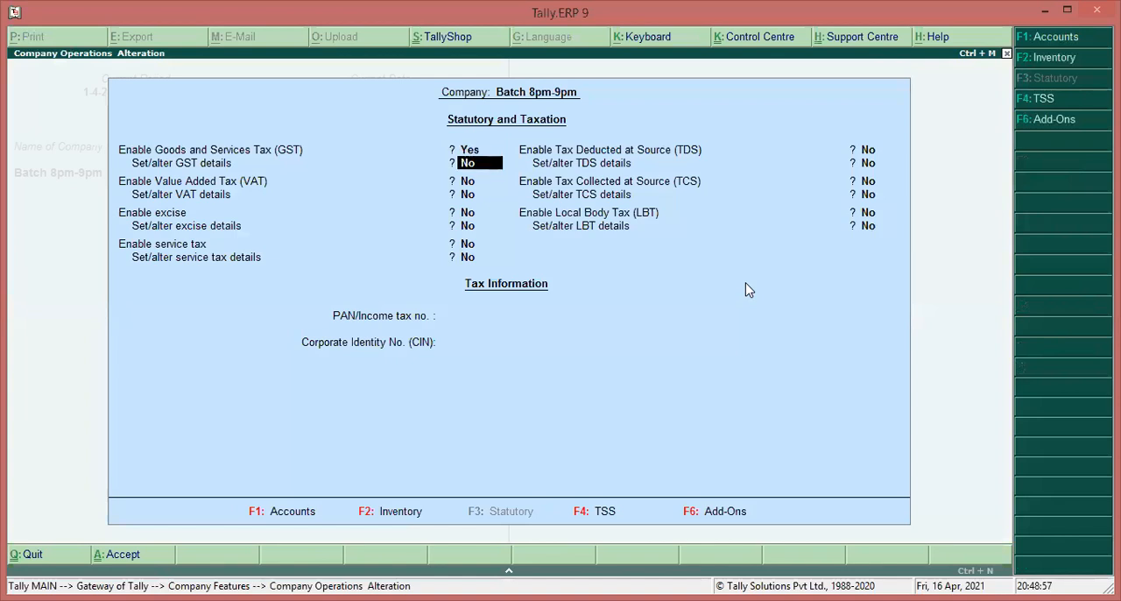
type("y")
key("Return")
Set the main e-Way Bill threshold limit to 1,00,000, leaving the preceding GST details as they are
key("Return")
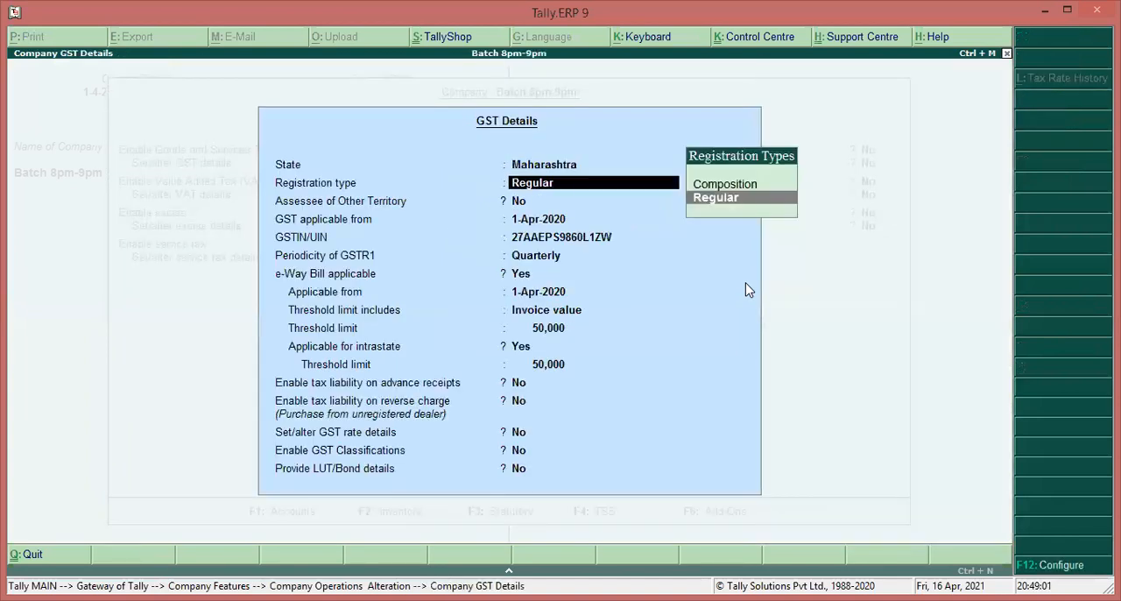
key("Return")
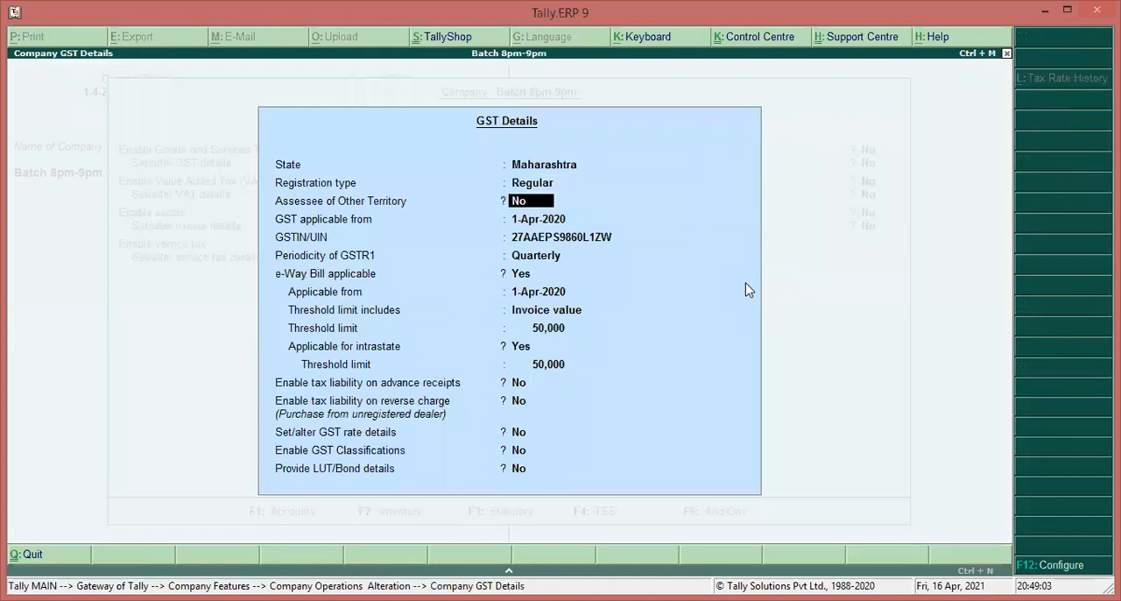
key("Return")
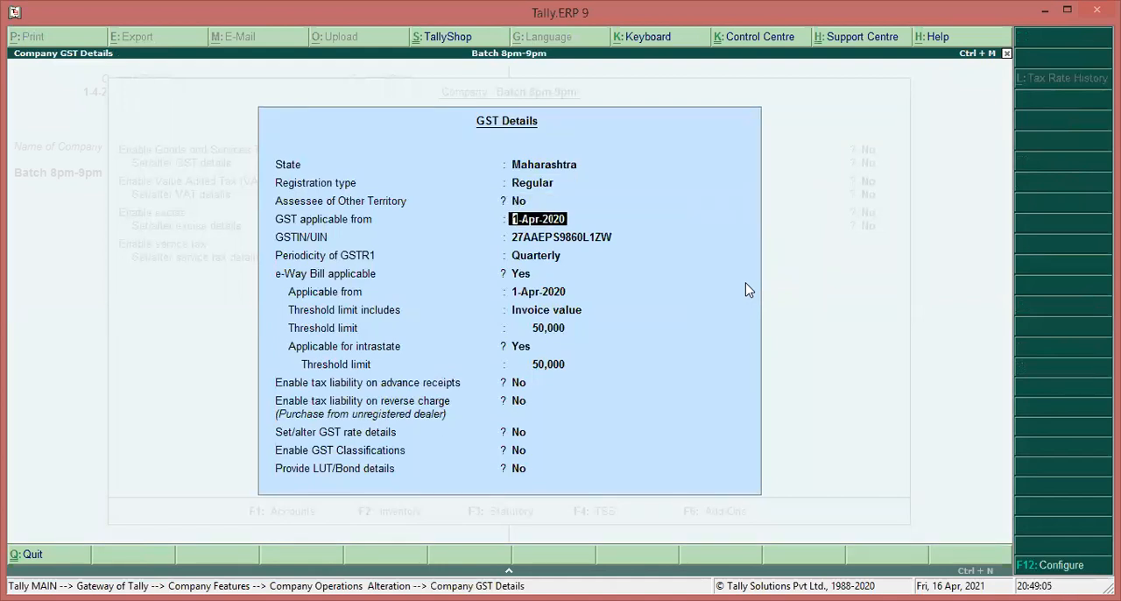
key("Return")
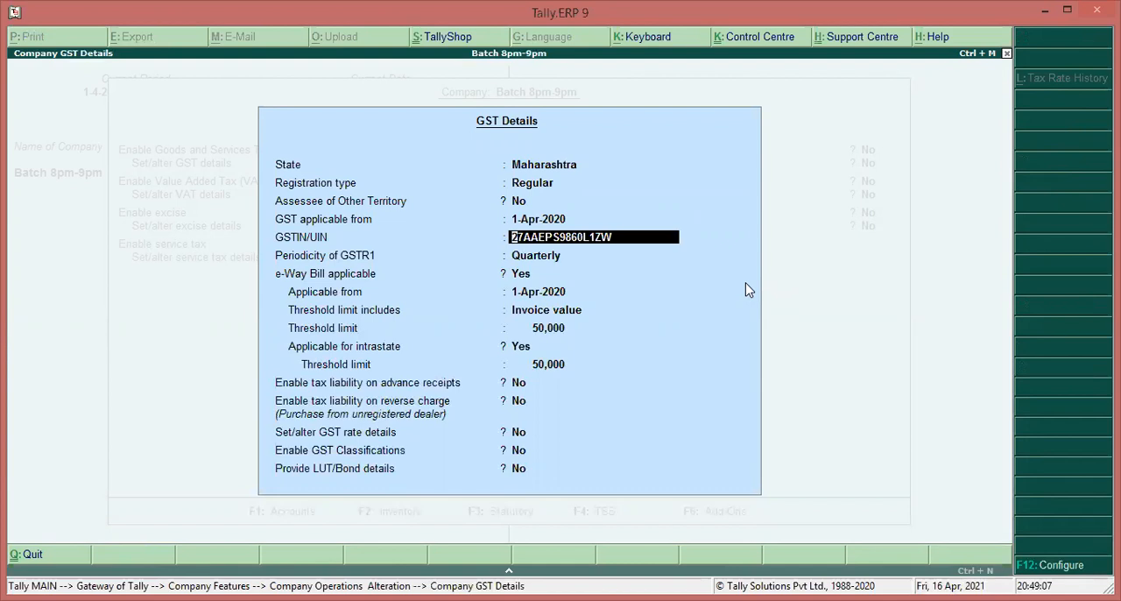
key("Return")
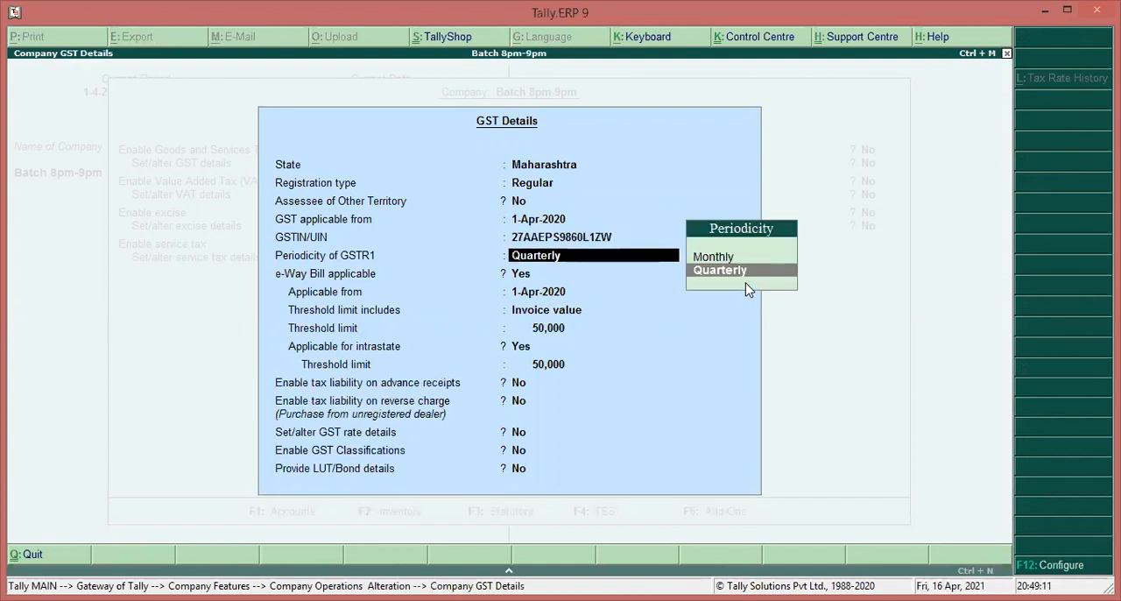
key("Return")
key("Return")
key("Return")
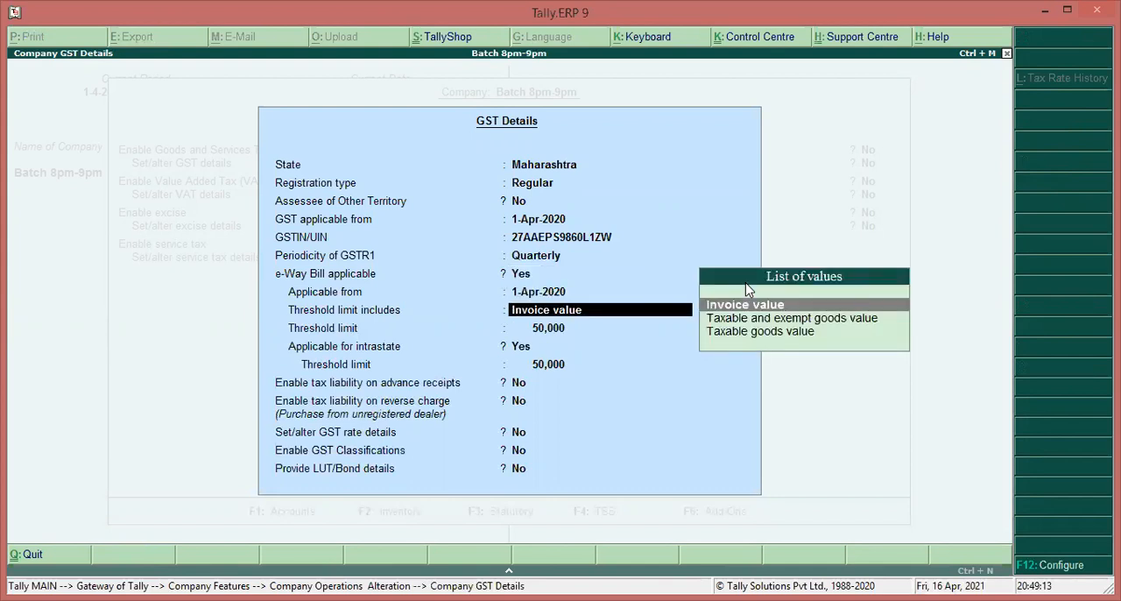
key("Return")
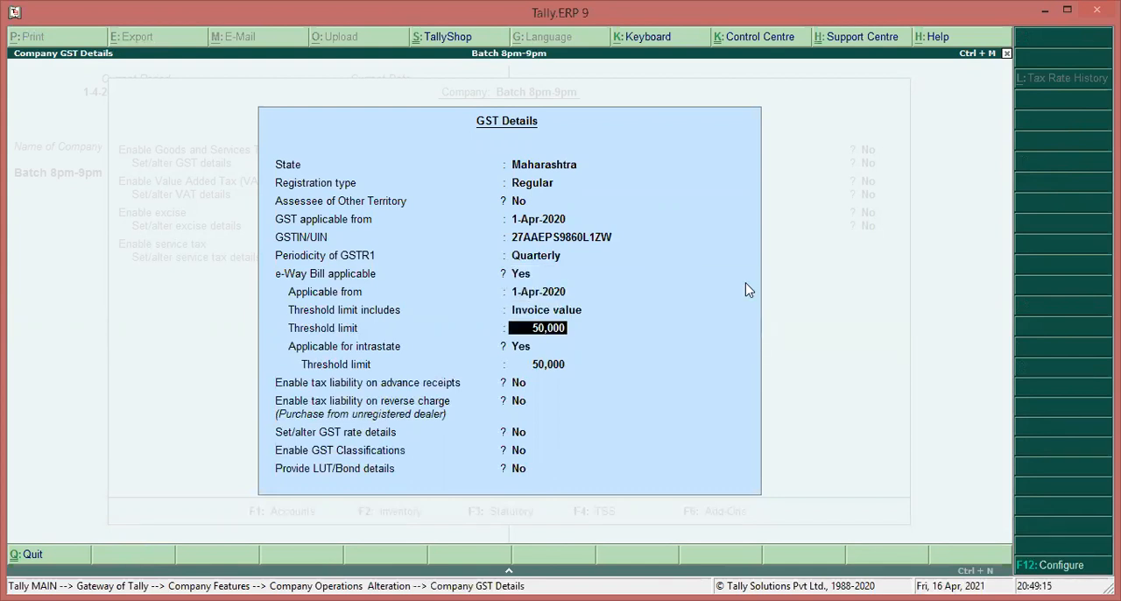
type("1,00,00")
type("0")
key("Return")
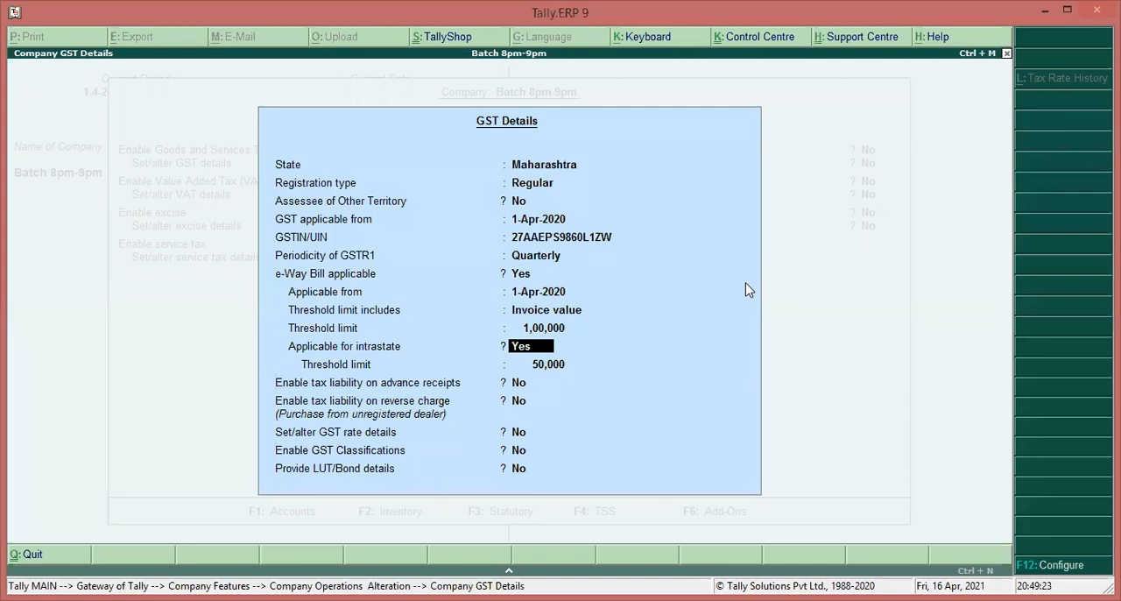
Keep the intrastate threshold and remaining GST options, save the GST details and statutory features, and return to the Gateway of Tally
key("Return")
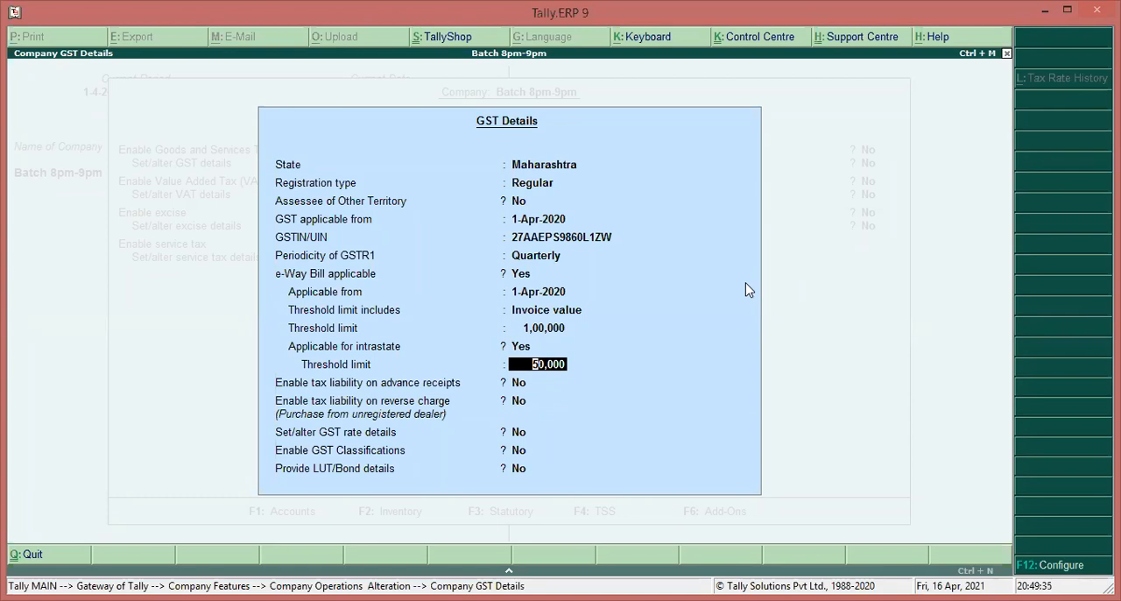
key("Return")
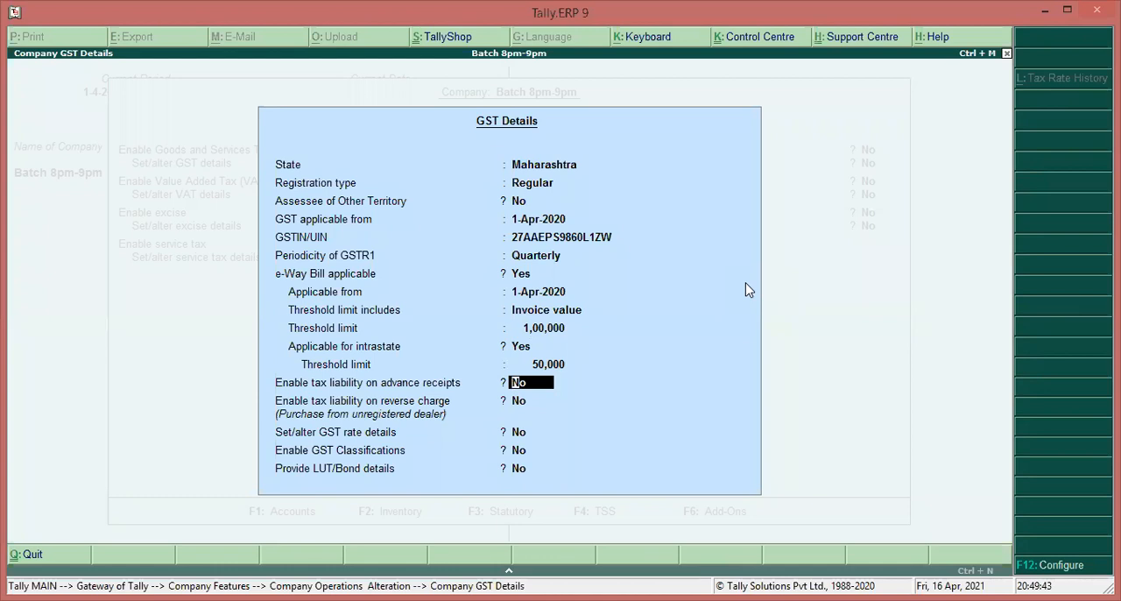
key("Return")
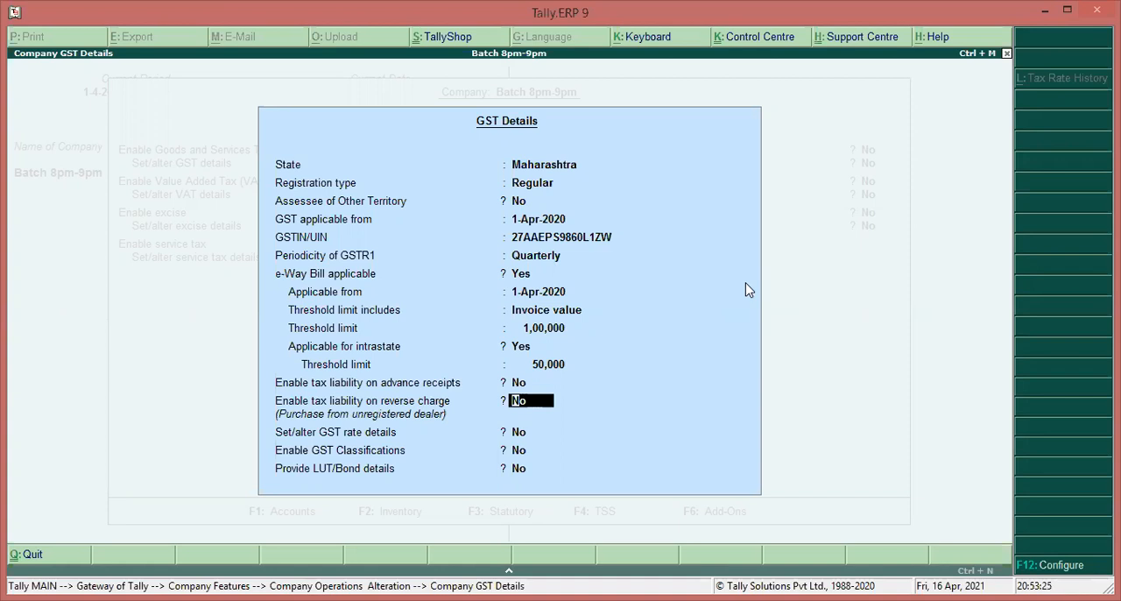
key("Return")
key("Return")
key("Return")
key("Return")
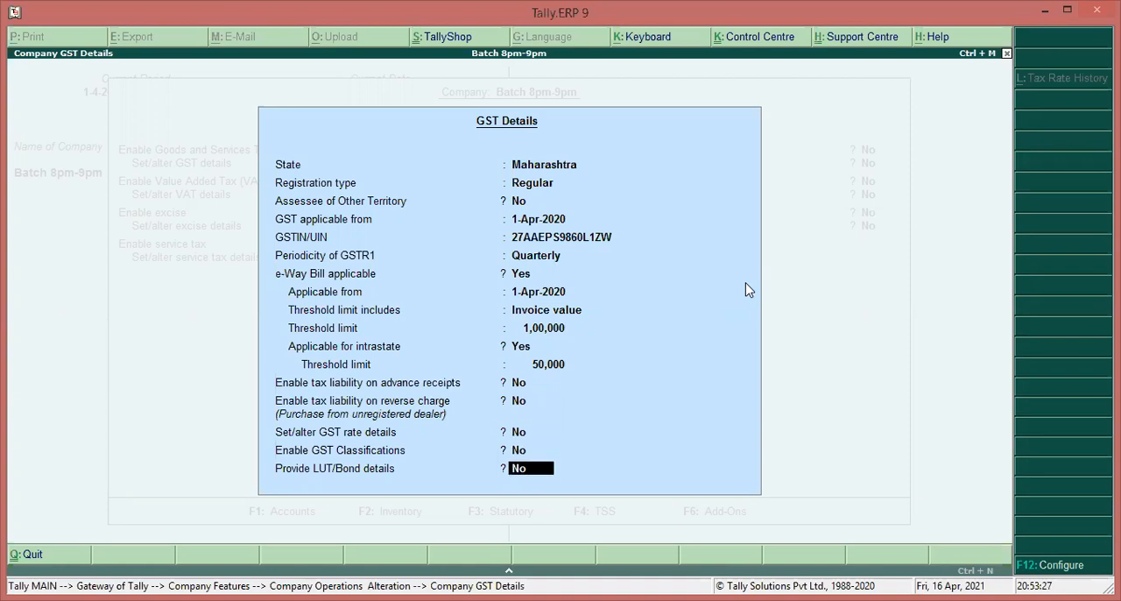
key("Return")
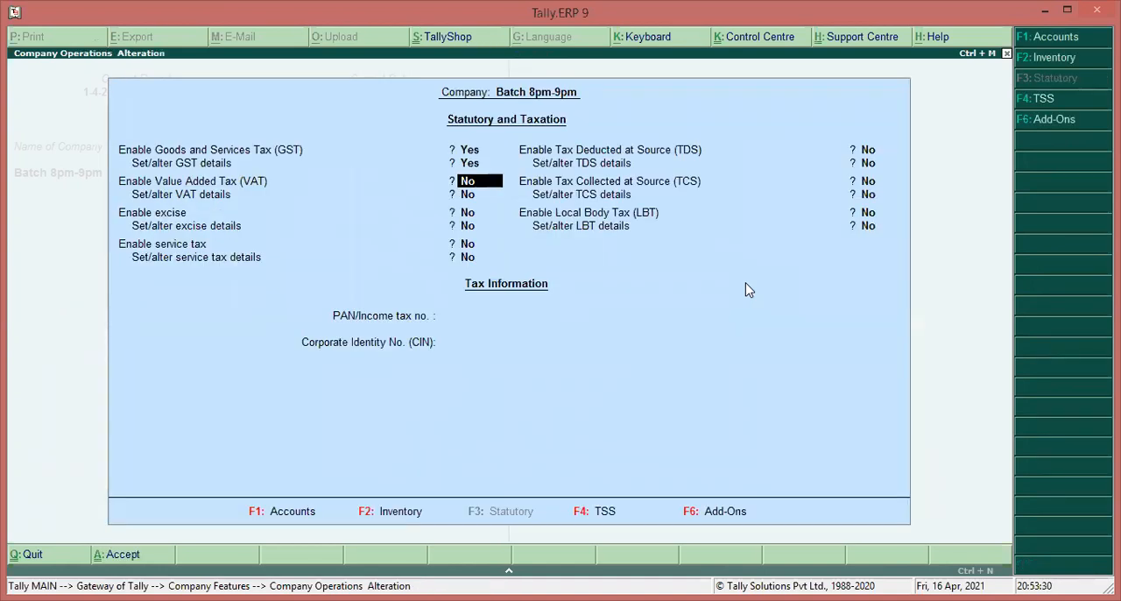
key("ctrl+a")
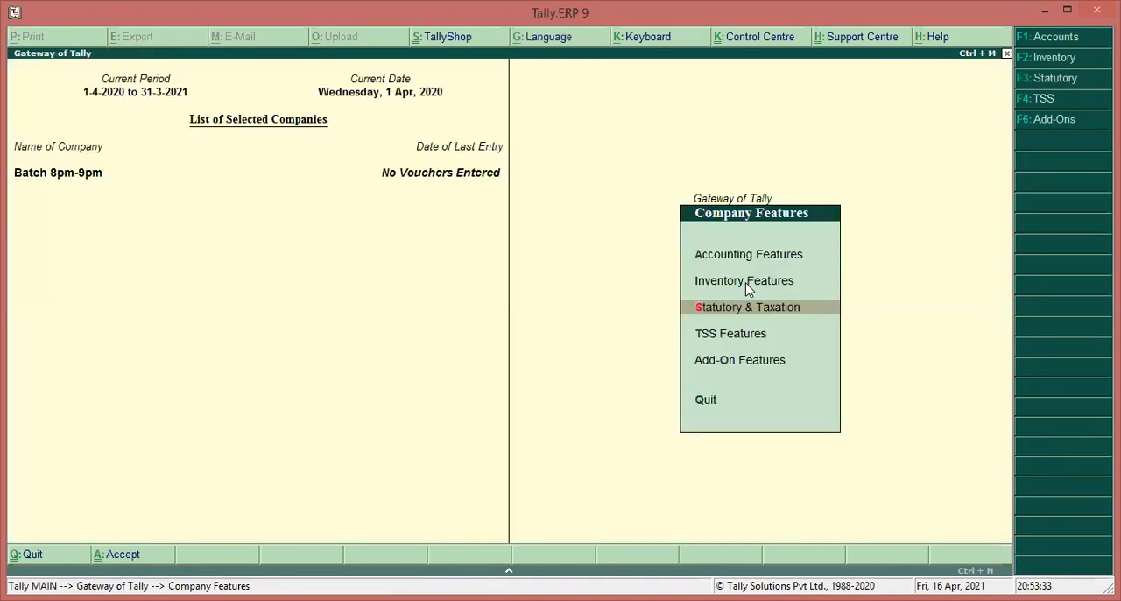
key("Escape")
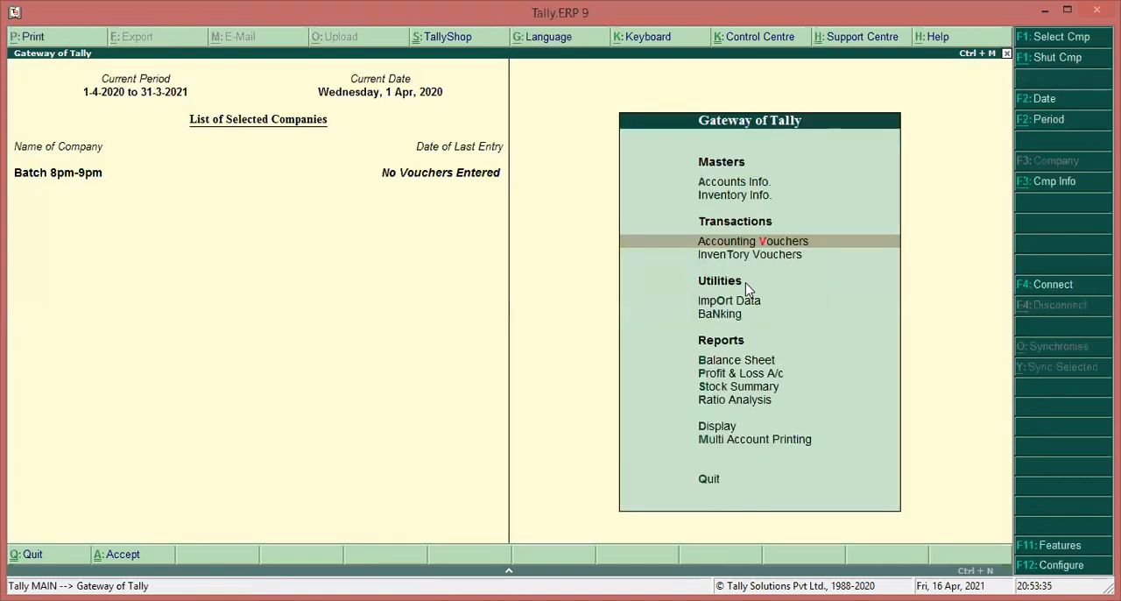